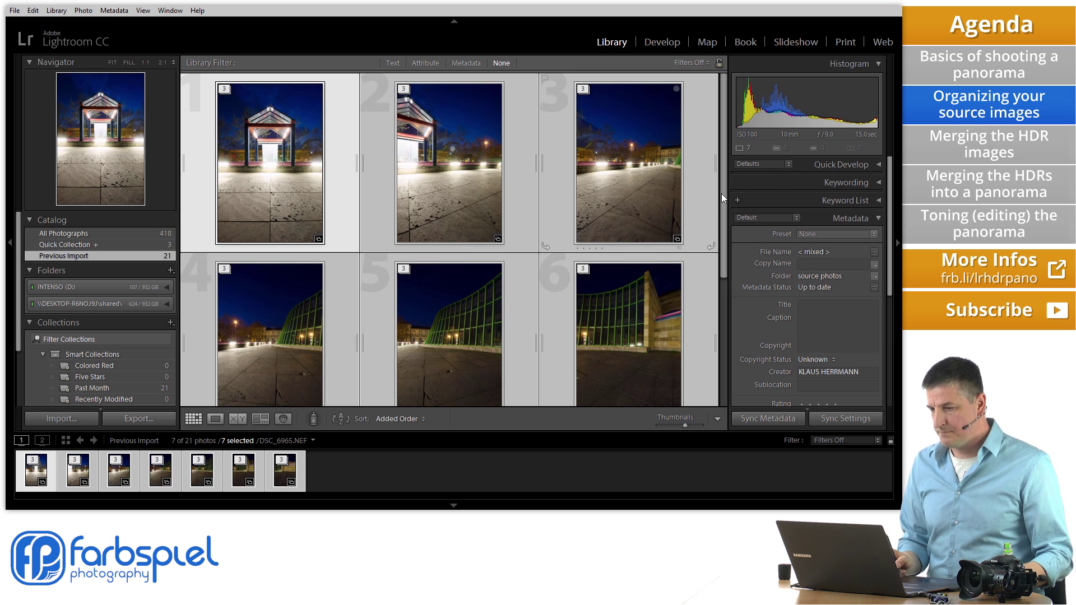
- Preview the first photo in Loupe, show the filter bar, and expand all stacks in the grid
{"action": "key", "text": "e"}
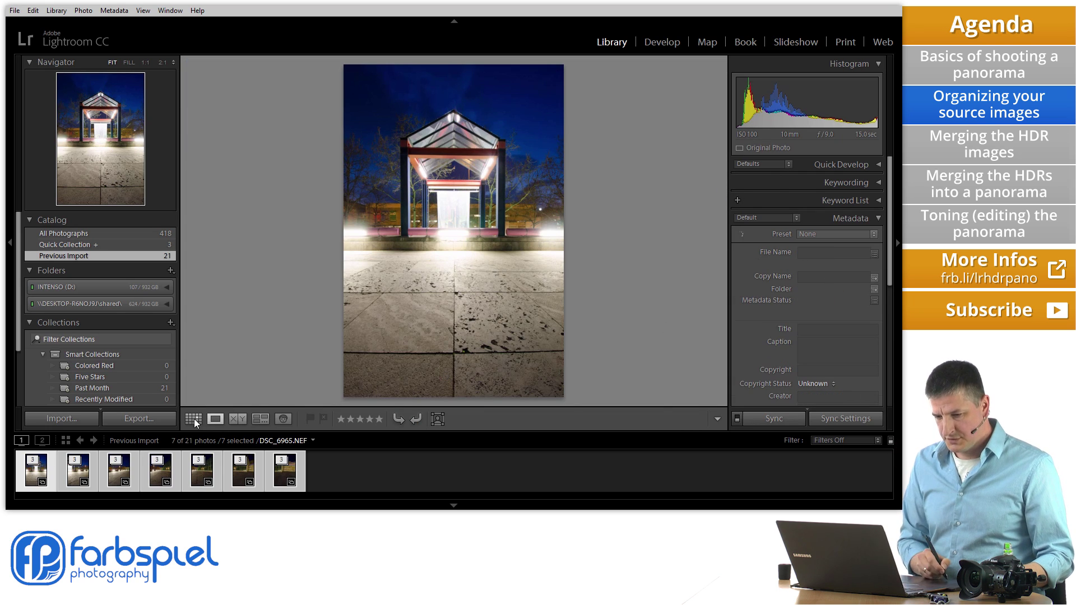
{"action": "key", "text": "backslash"}
{"action": "key", "text": "g"}
{"action": "scroll", "coordinate": [723, 219], "scroll_direction": "down", "scroll_amount": 1}
{"action": "scroll", "coordinate": [499, 183], "scroll_direction": "up", "scroll_amount": 1}
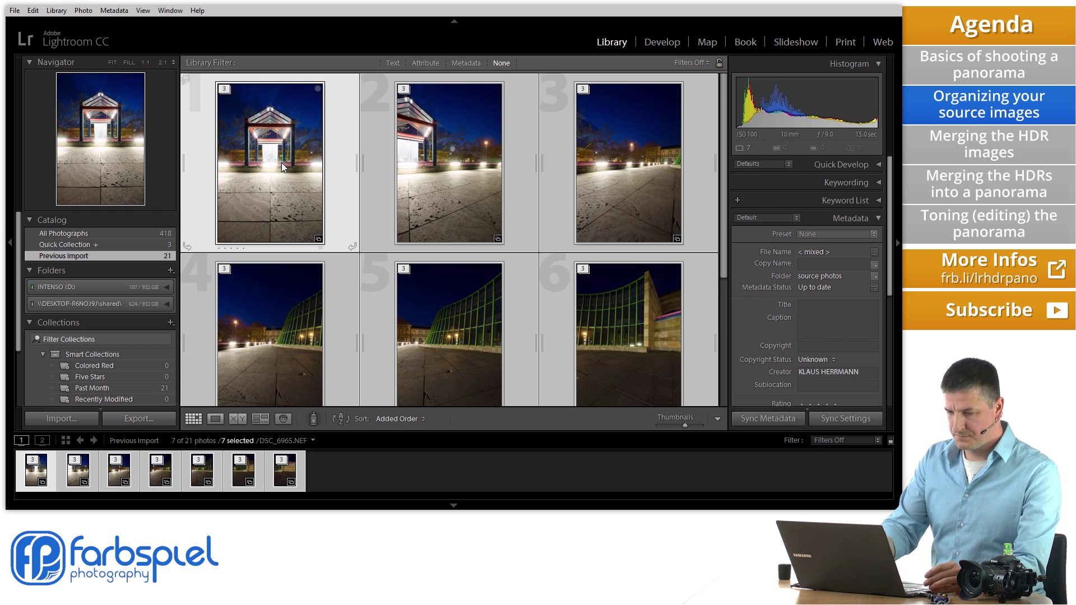
{"action": "key", "text": "s"}
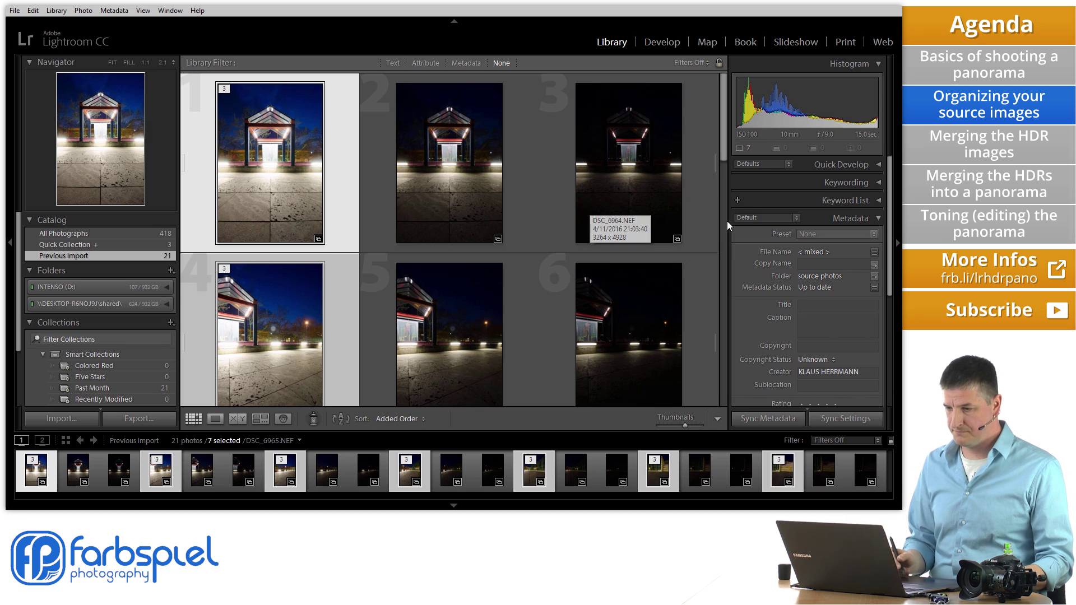
- Clear the selection and select the first bracket, photos 1 to 3
{"action": "mouse_move", "coordinate": [725, 135]}
{"action": "left_mouse_down"}
{"action": "mouse_move", "coordinate": [731, 385]}
{"action": "mouse_move", "coordinate": [721, 127]}
{"action": "left_mouse_up"}
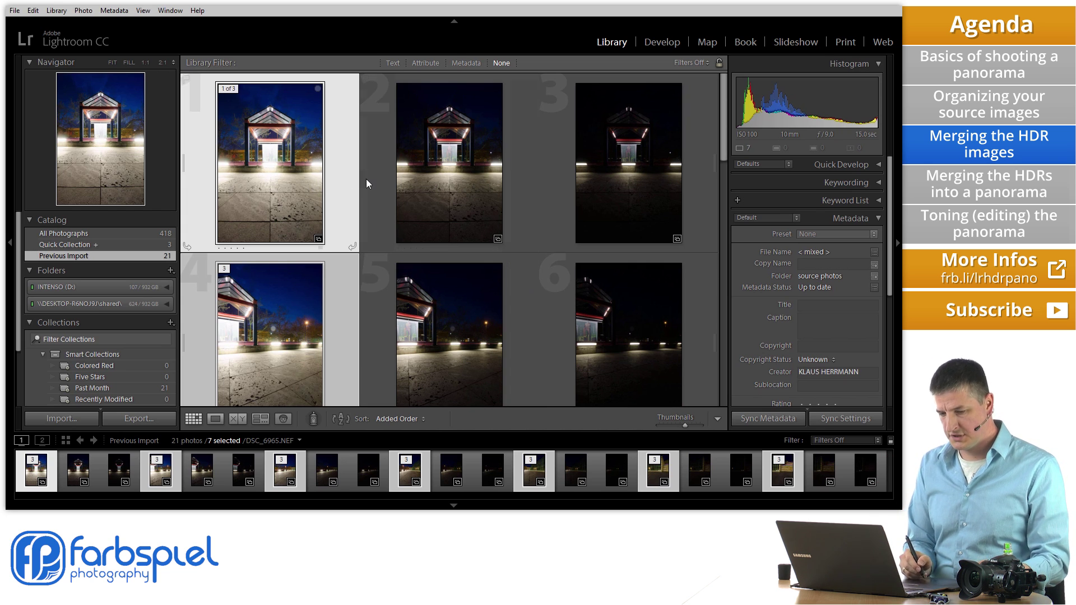
{"action": "key", "text": "ctrl+d"}
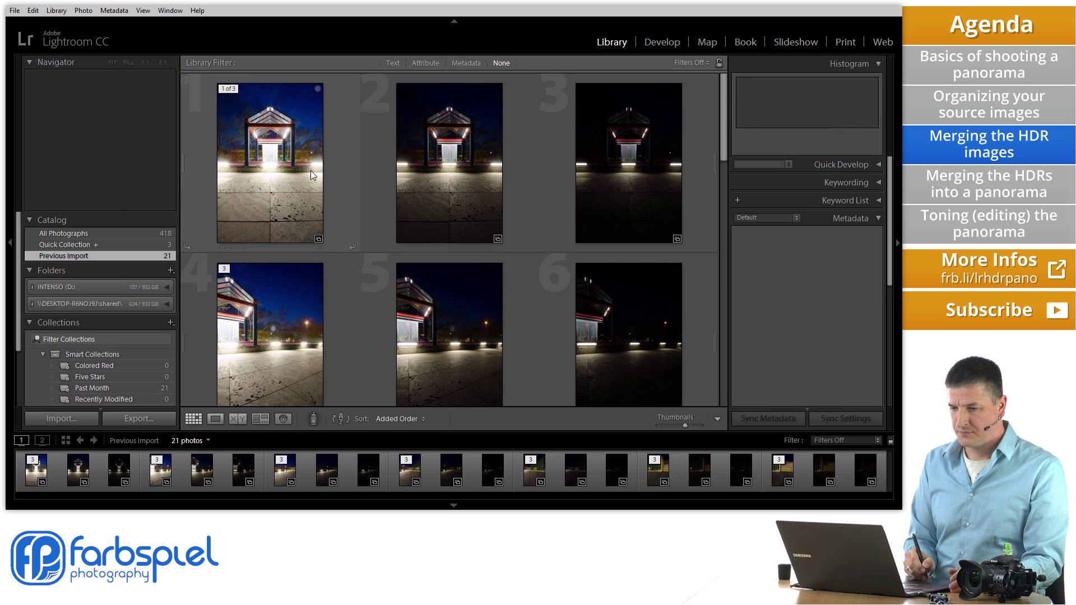
{"action": "left_click", "coordinate": [310, 171]}
{"action": "left_click", "coordinate": [600, 167], "text": "shift"}
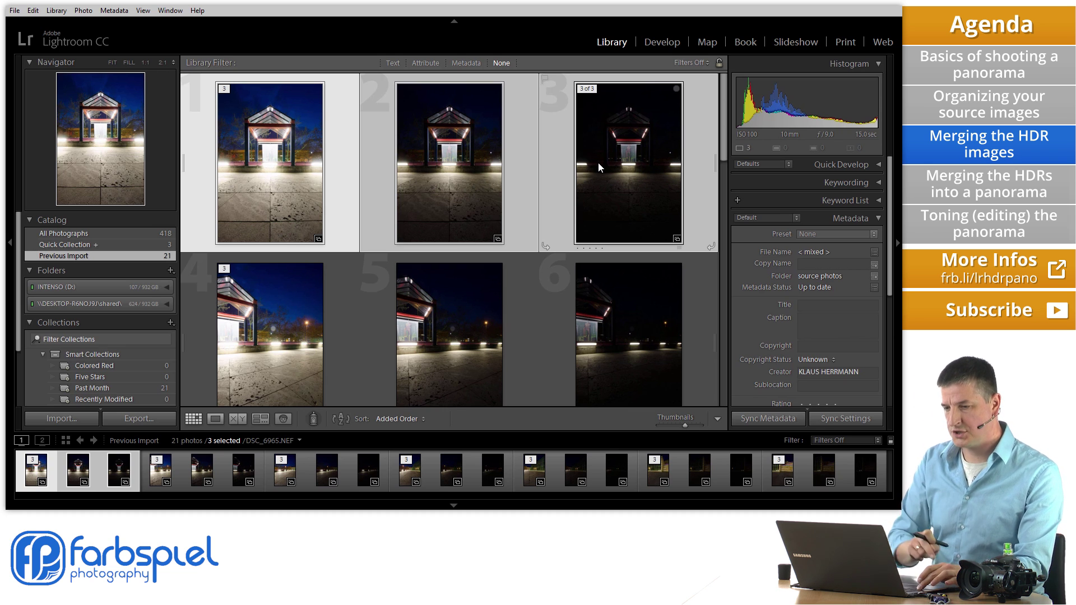
- Open HDR Merge Preview for the three selected exposures
{"action": "key", "text": "ctrl+h"}
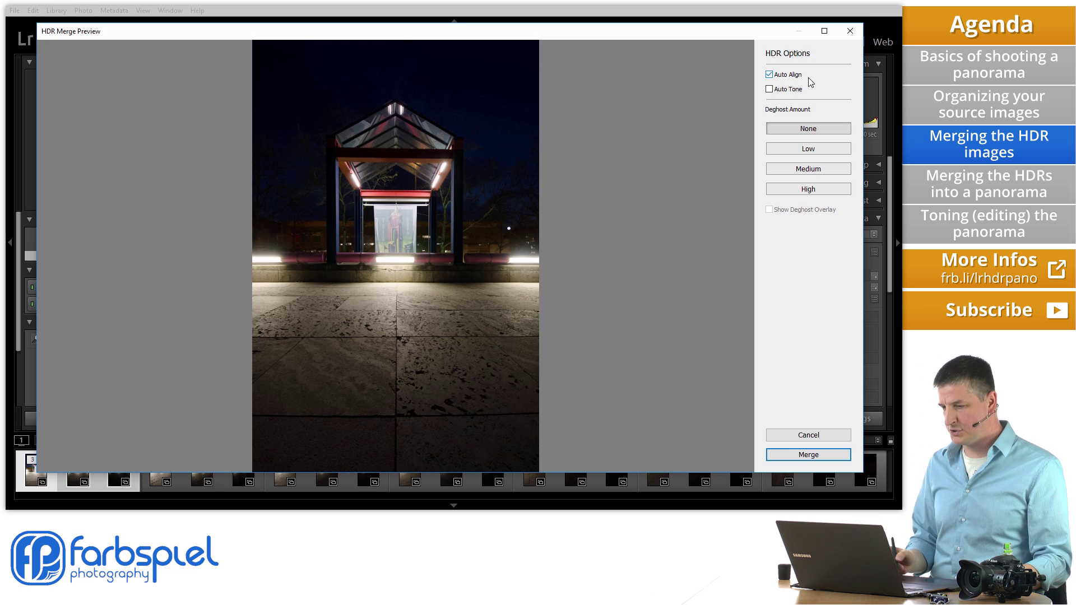
- Merge the first bracket into an HDR, then select photos 4 to 6
{"action": "left_click", "coordinate": [809, 455]}
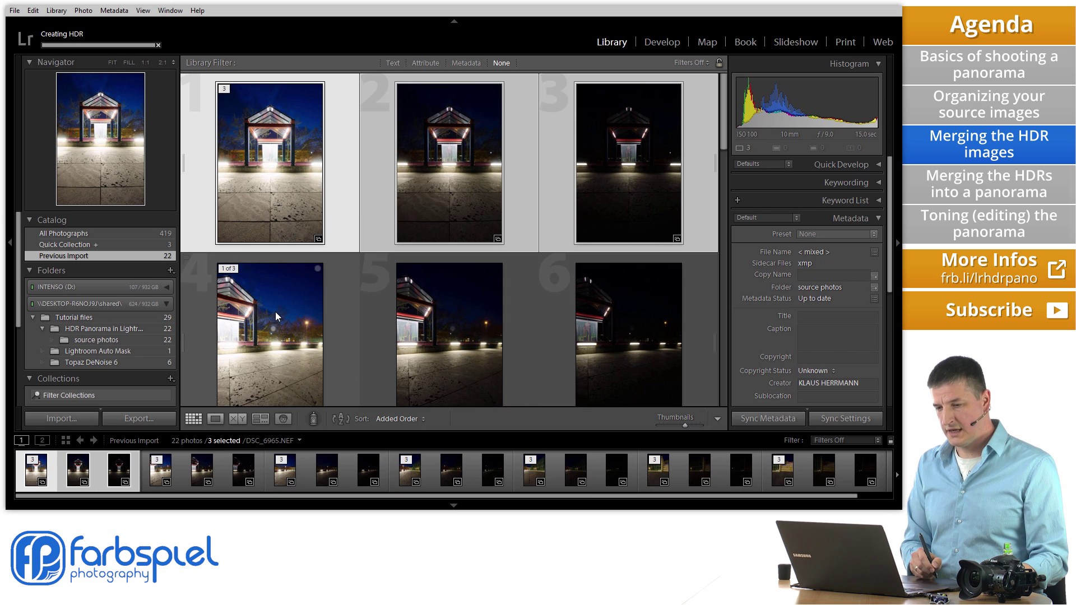
{"action": "left_click", "coordinate": [276, 326]}
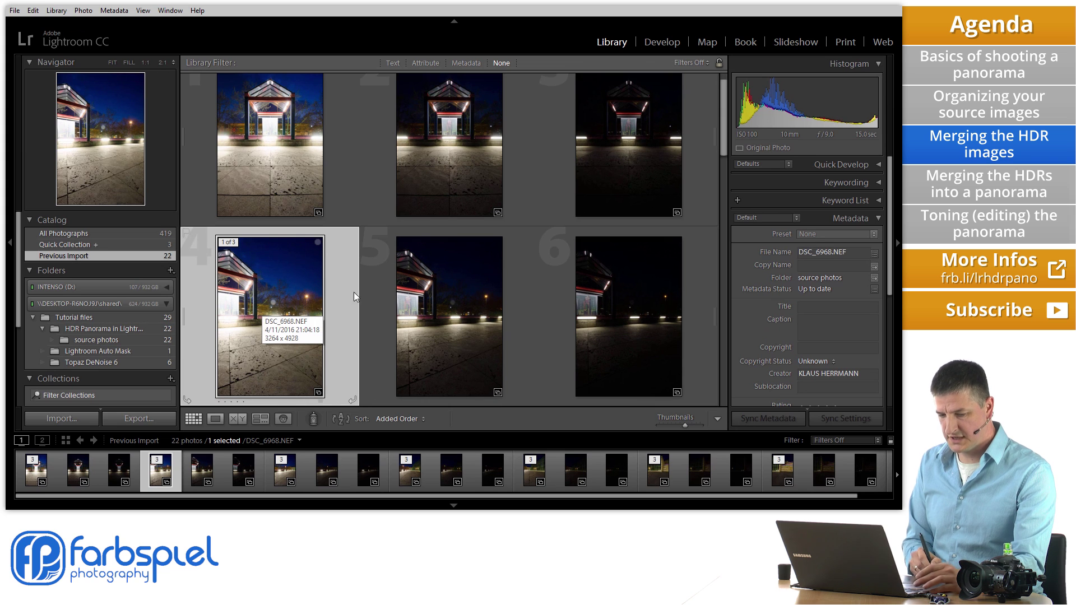
{"action": "left_click", "coordinate": [621, 305], "text": "shift"}
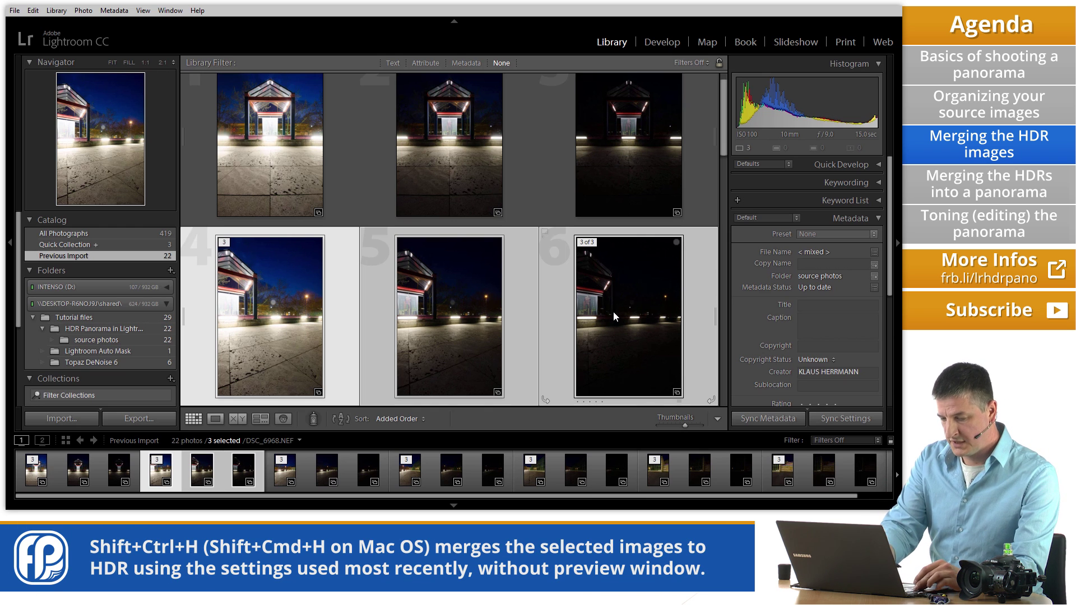
- Merge brackets 4–6 and 7–9 into HDRs with the previous settings, then select photos 10–12
{"action": "key", "text": "shift+ctrl+h"}
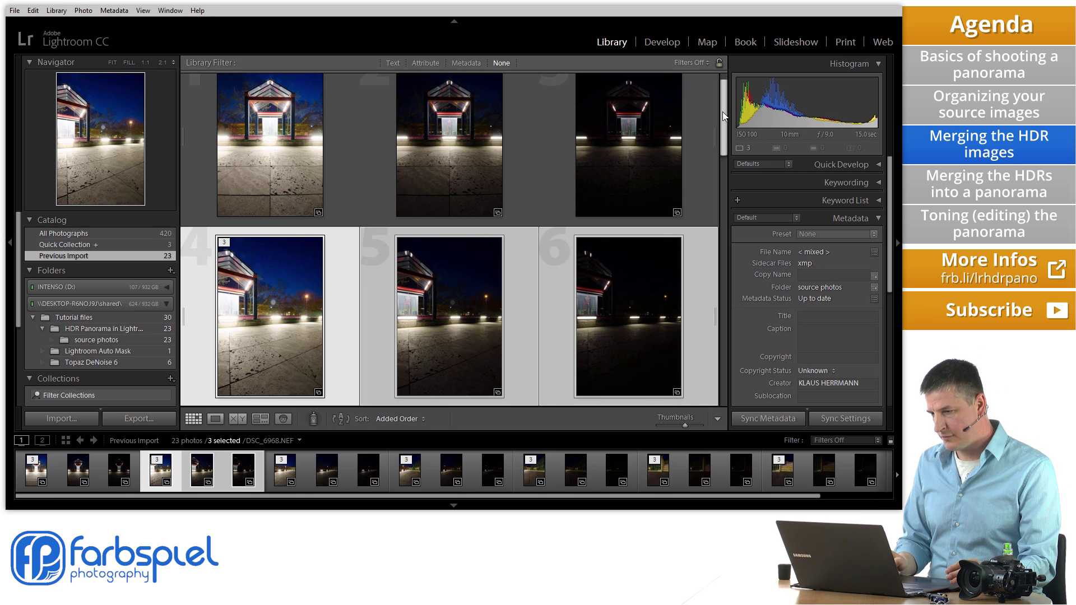
{"action": "left_click_drag", "start_coordinate": [723, 116], "coordinate": [725, 162]}
{"action": "left_click", "coordinate": [295, 264]}
{"action": "left_click", "coordinate": [624, 288], "text": "shift"}
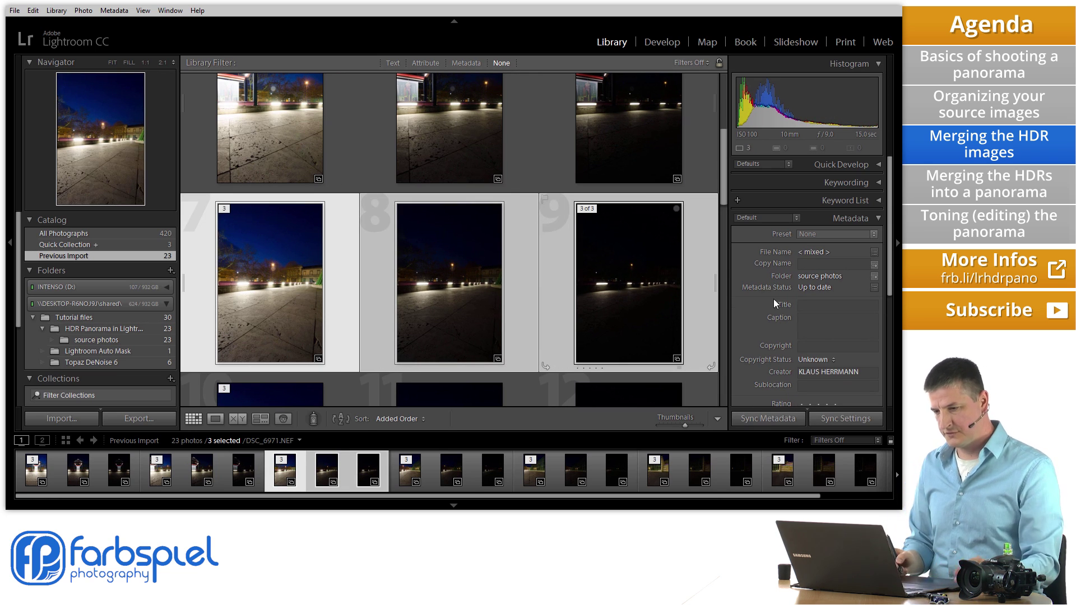
{"action": "key", "text": "ctrl+shift+h"}
{"action": "left_click_drag", "start_coordinate": [725, 189], "coordinate": [727, 223]}
{"action": "left_click", "coordinate": [314, 292]}
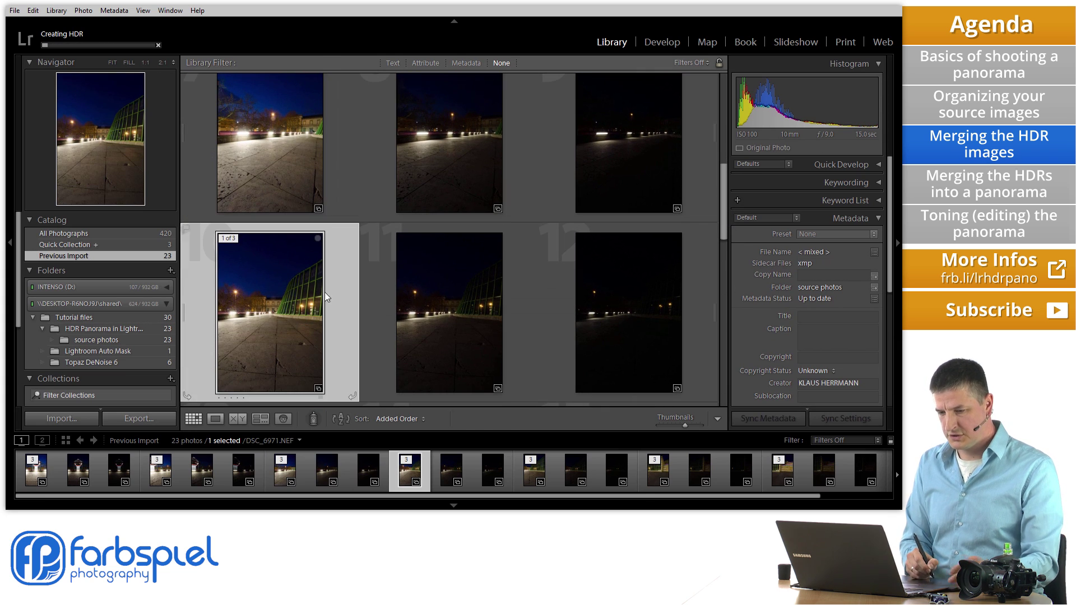
{"action": "left_click", "coordinate": [613, 285], "text": "shift"}
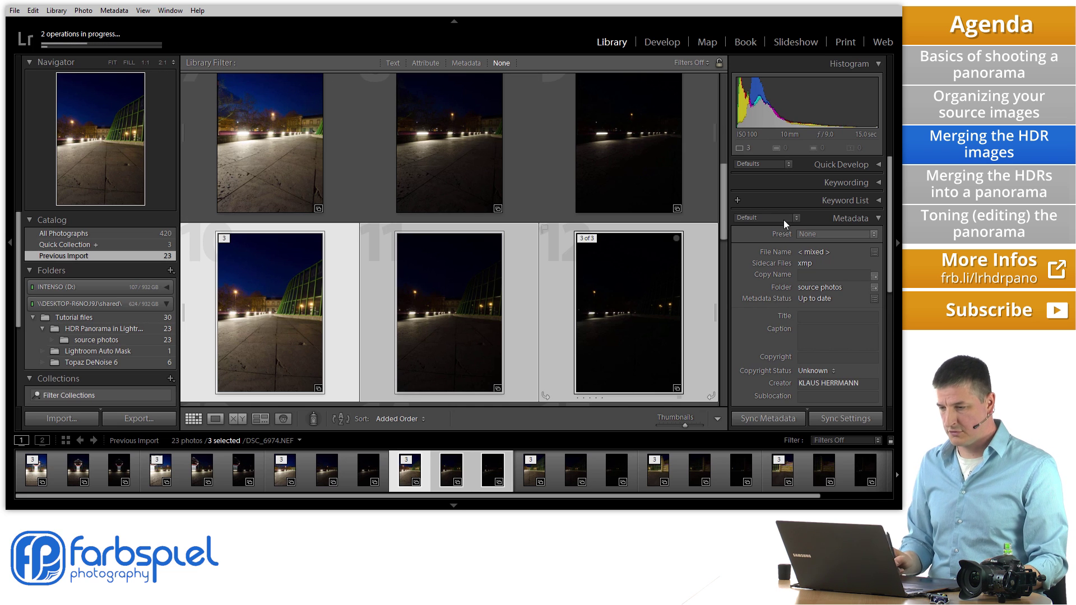
- Select all seven merged HDR DNGs in the grid
{"action": "left_click_drag", "start_coordinate": [724, 205], "coordinate": [724, 260]}
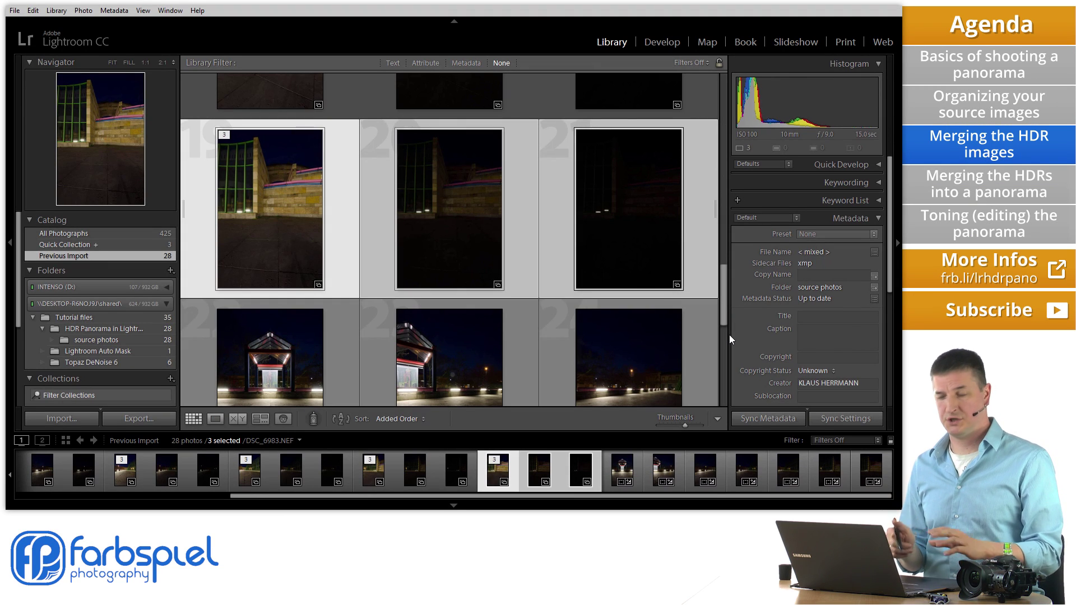
{"action": "left_click_drag", "start_coordinate": [725, 295], "coordinate": [728, 381]}
{"action": "left_click", "coordinate": [312, 198]}
{"action": "left_click", "coordinate": [353, 274], "text": "shift"}
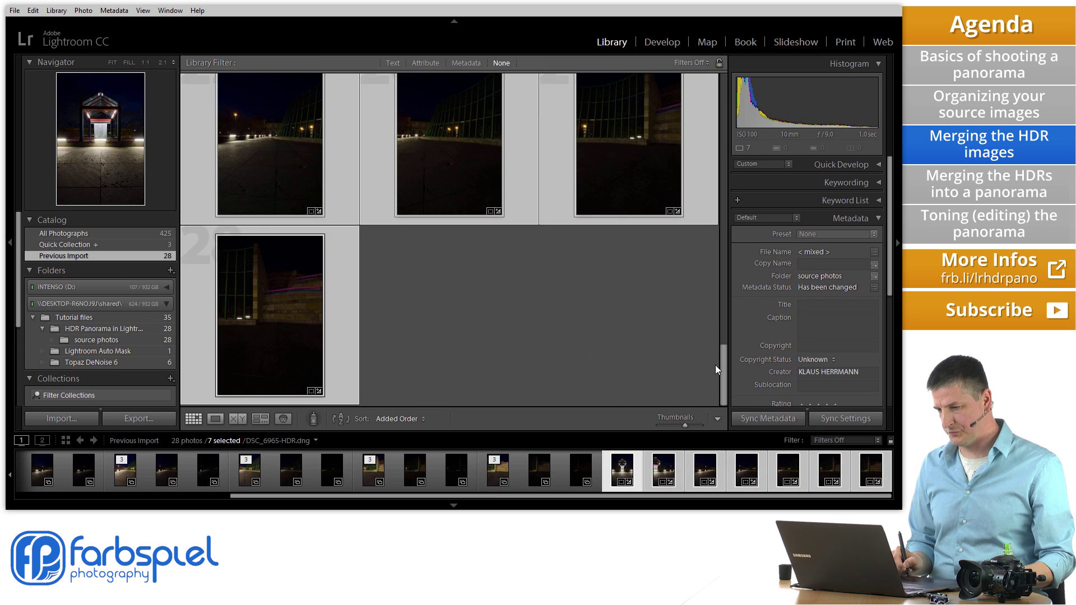
{"action": "left_click_drag", "start_coordinate": [726, 362], "coordinate": [726, 329]}
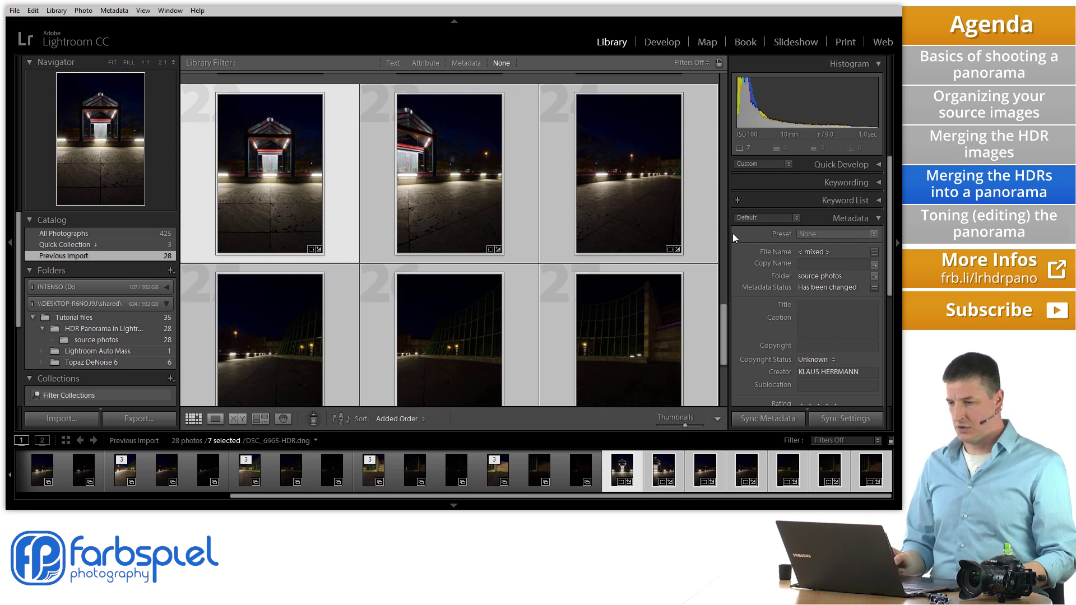
{"action": "mouse_move", "coordinate": [725, 322]}
{"action": "left_mouse_down"}
{"action": "mouse_move", "coordinate": [726, 344]}
{"action": "mouse_move", "coordinate": [726, 320]}
{"action": "left_mouse_up"}
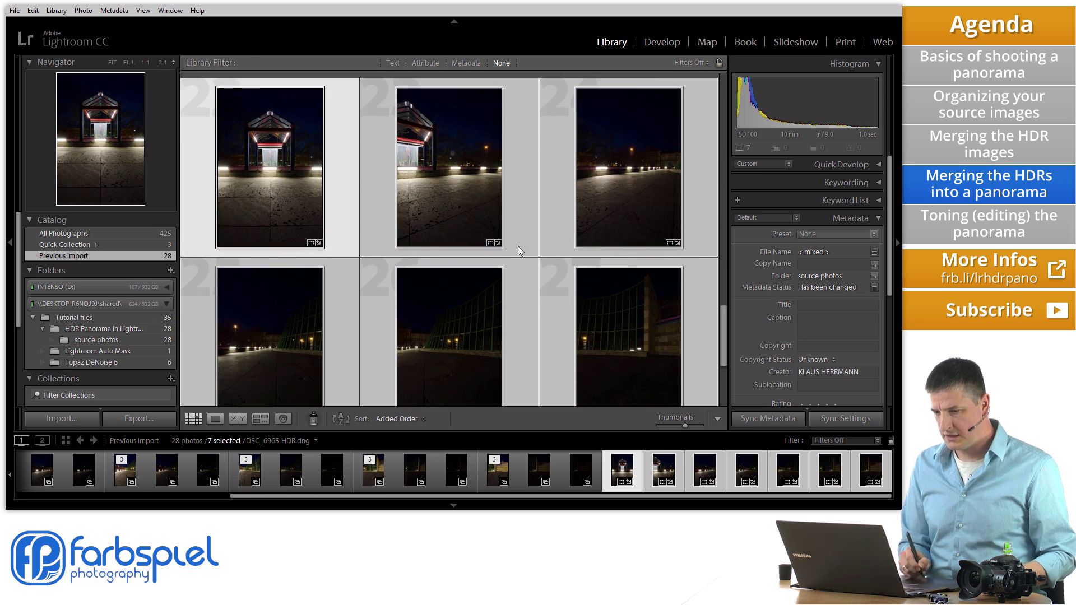
{"action": "left_click_drag", "start_coordinate": [726, 324], "coordinate": [727, 351]}
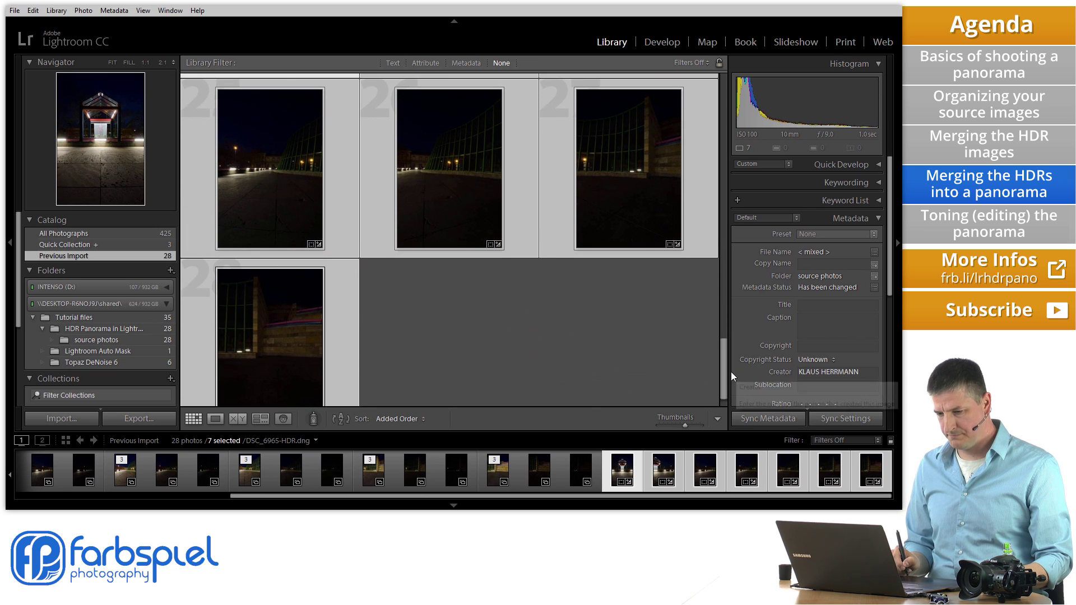
{"action": "left_click_drag", "start_coordinate": [722, 365], "coordinate": [729, 324]}
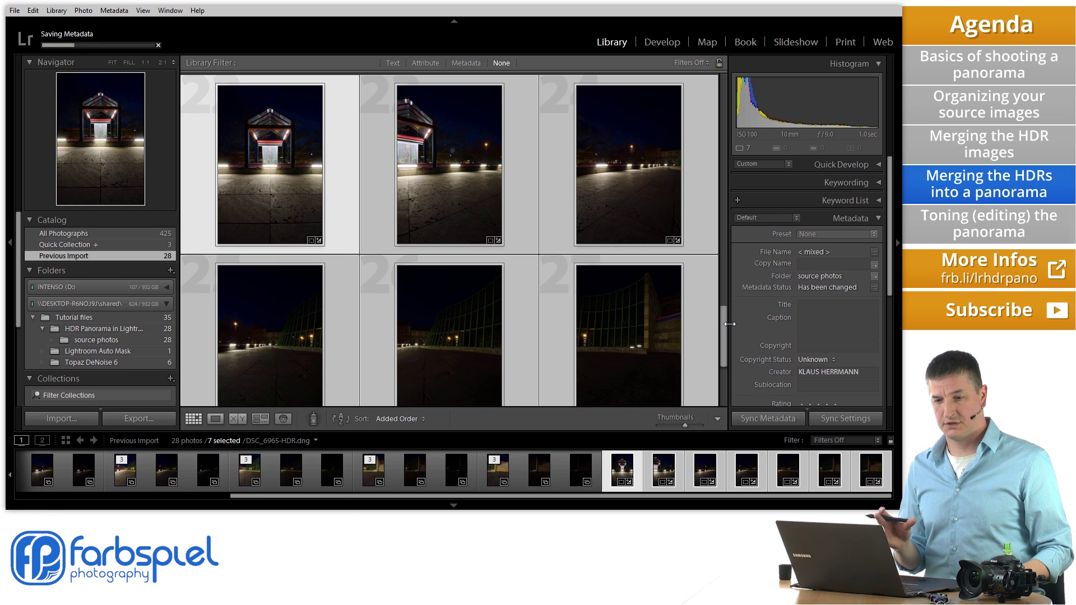
{"action": "key", "text": "ctrl+m"}
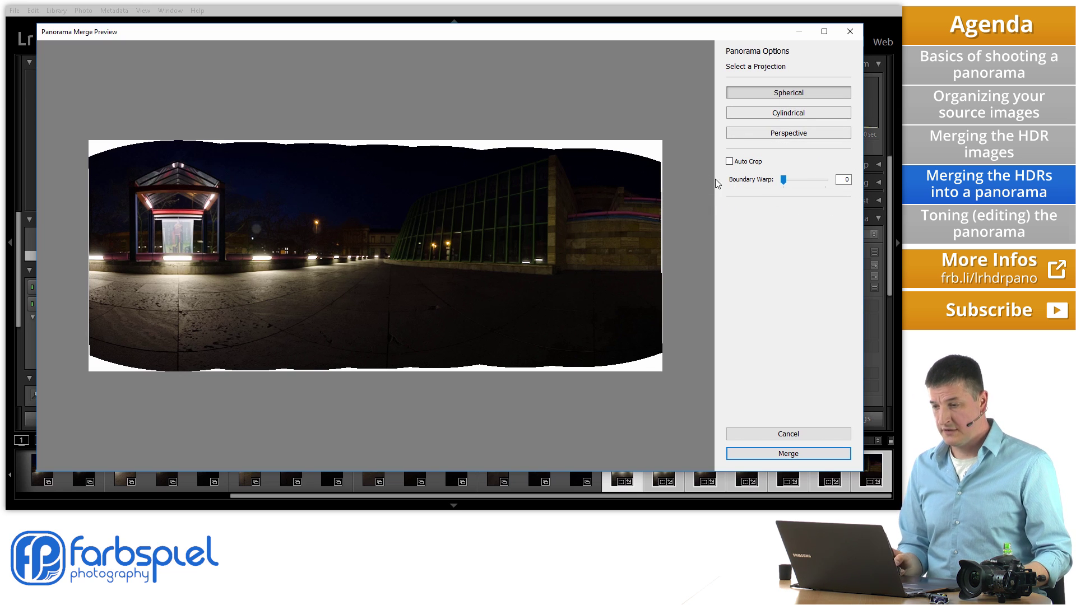
{"action": "left_click", "coordinate": [730, 162]}
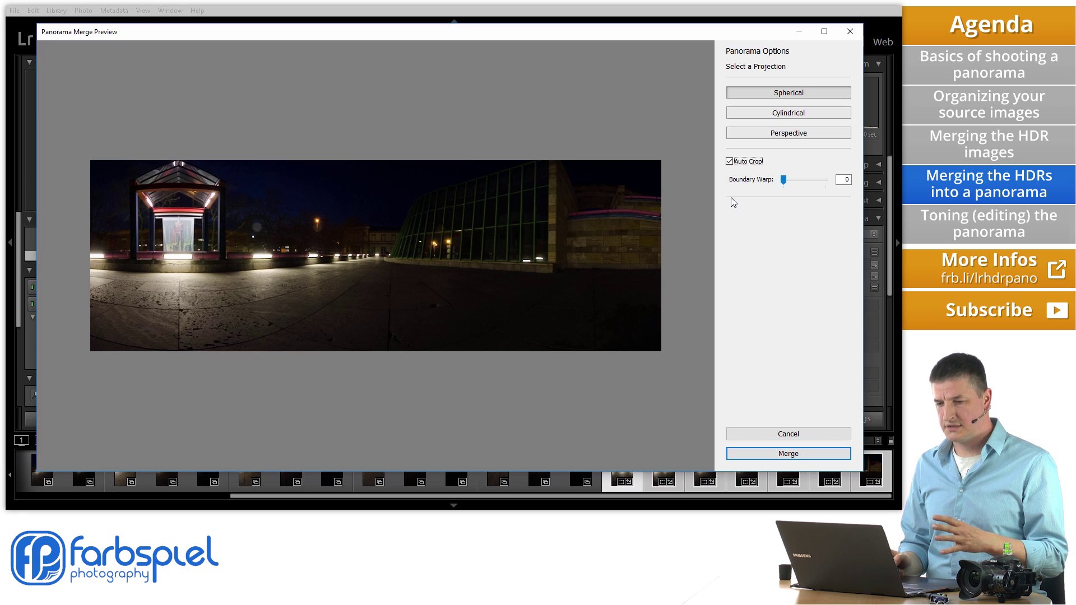
{"action": "left_click", "coordinate": [730, 161]}
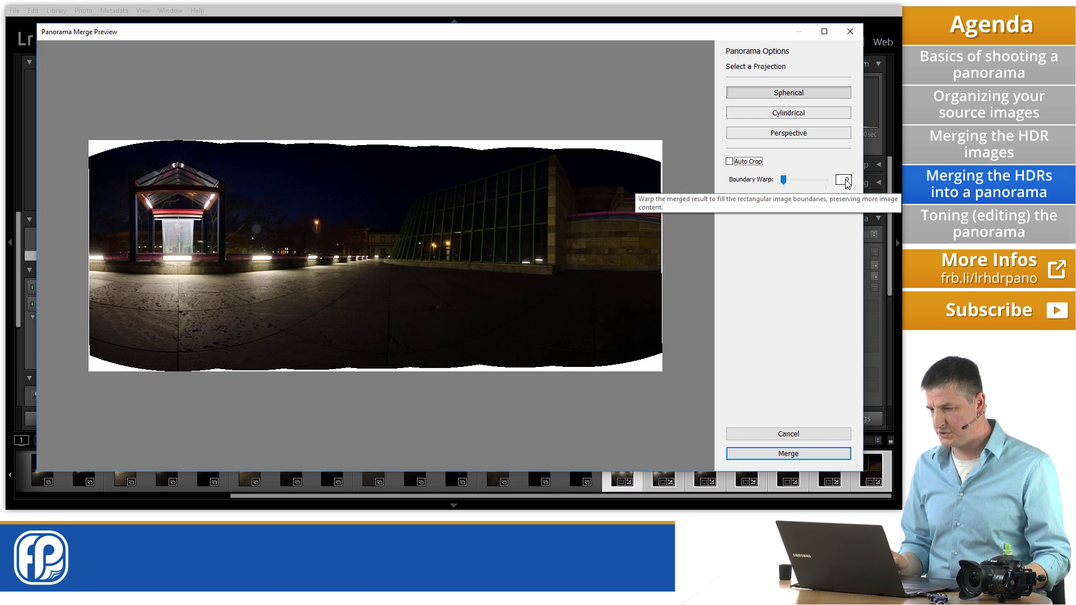
- Push Boundary Warp up to 100, then ease it back to 75
{"action": "left_click_drag", "start_coordinate": [784, 180], "coordinate": [820, 179]}
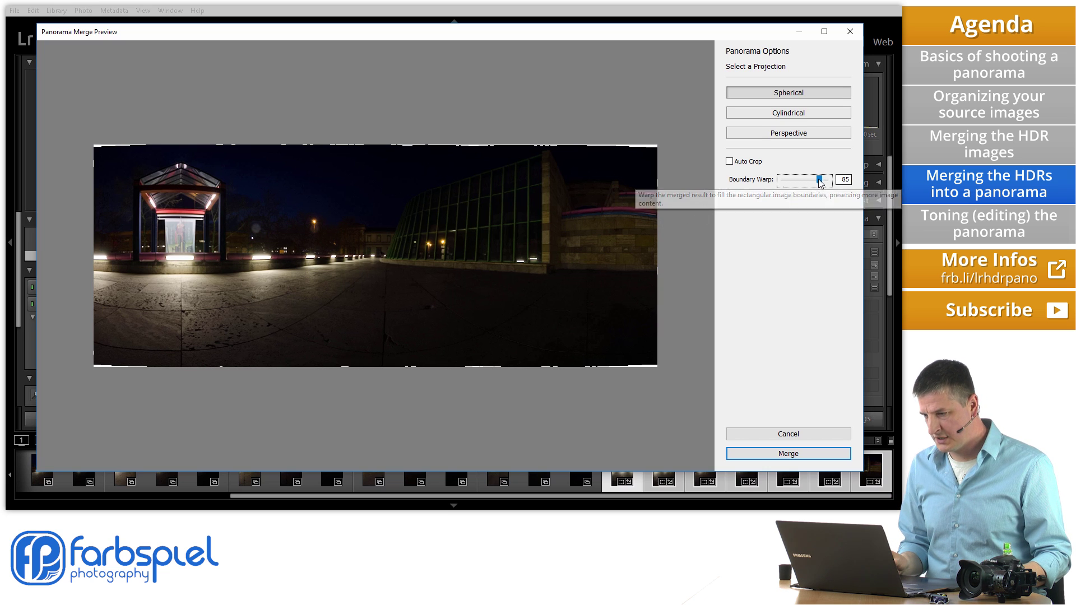
{"action": "left_click_drag", "start_coordinate": [820, 182], "coordinate": [827, 185]}
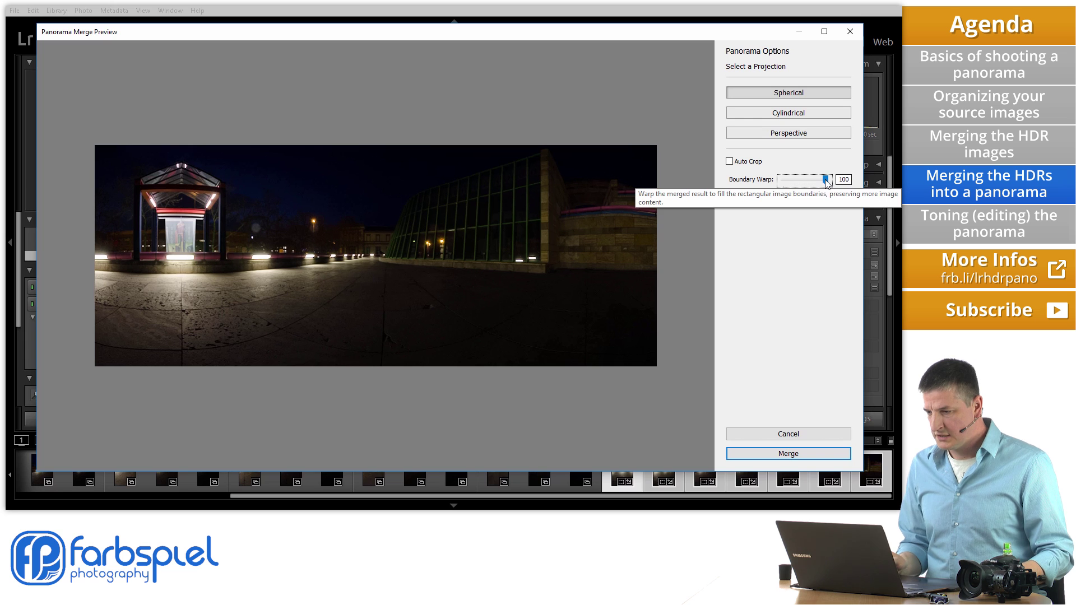
{"action": "left_click_drag", "start_coordinate": [826, 181], "coordinate": [815, 182]}
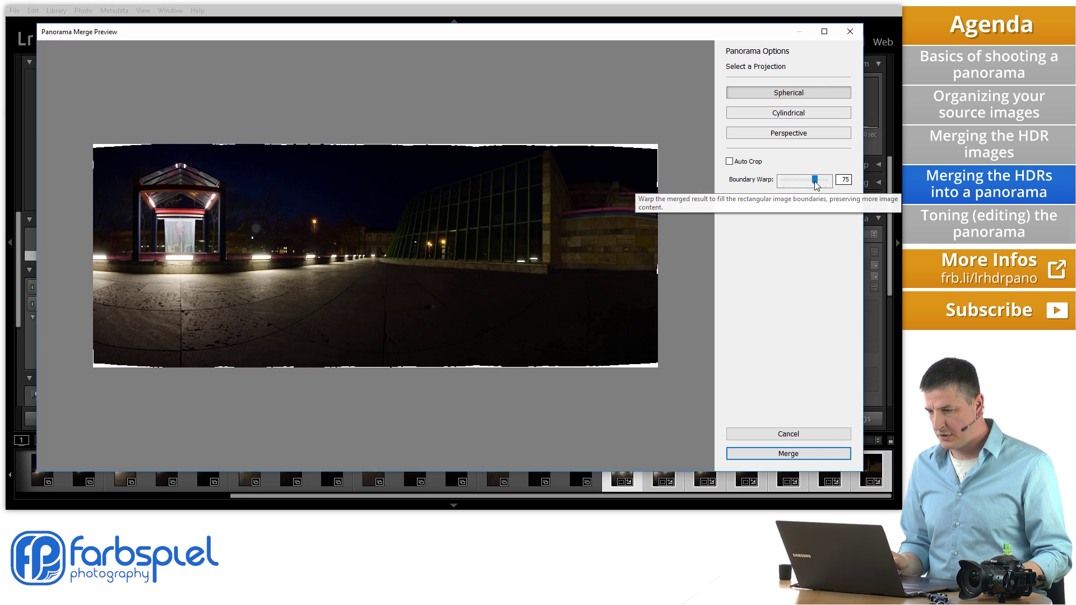
{"action": "left_click_drag", "start_coordinate": [814, 183], "coordinate": [816, 185]}
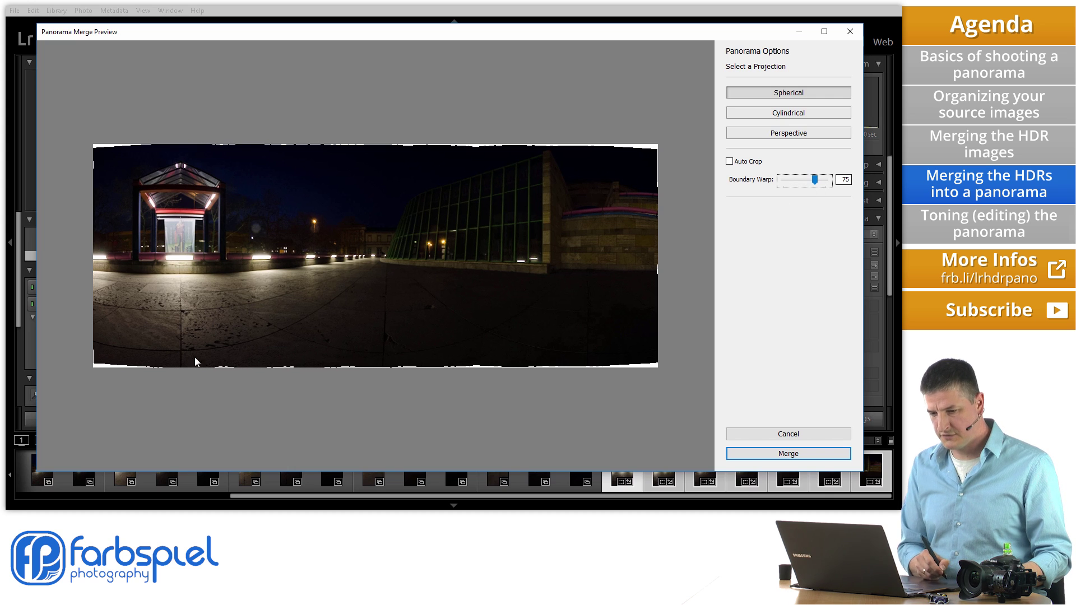
- Turn on Auto Crop and lower Boundary Warp to 72
{"action": "left_click", "coordinate": [737, 163]}
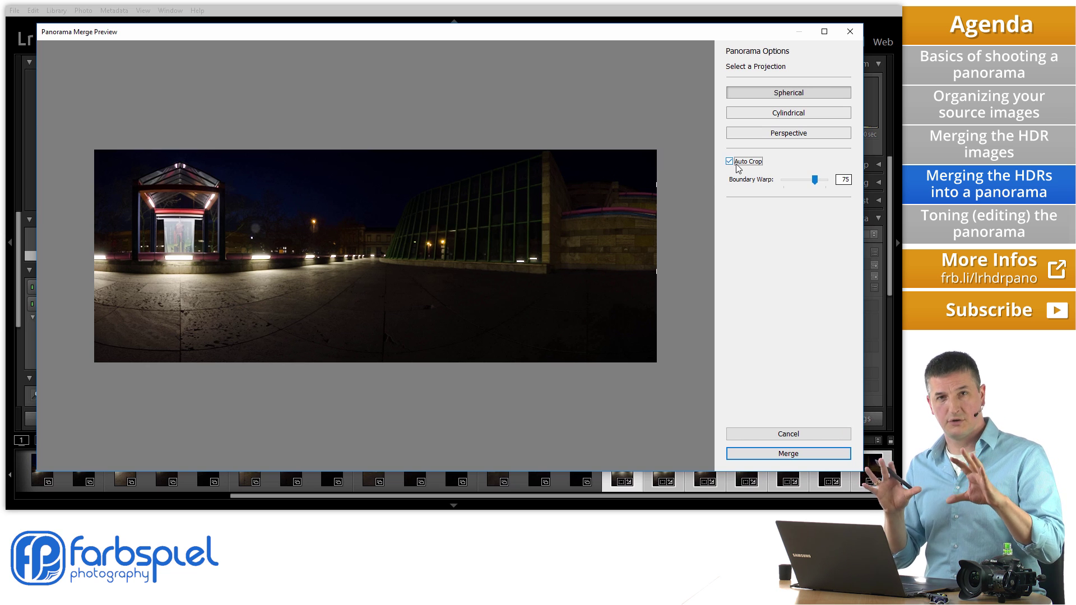
{"action": "left_click_drag", "start_coordinate": [819, 183], "coordinate": [818, 183]}
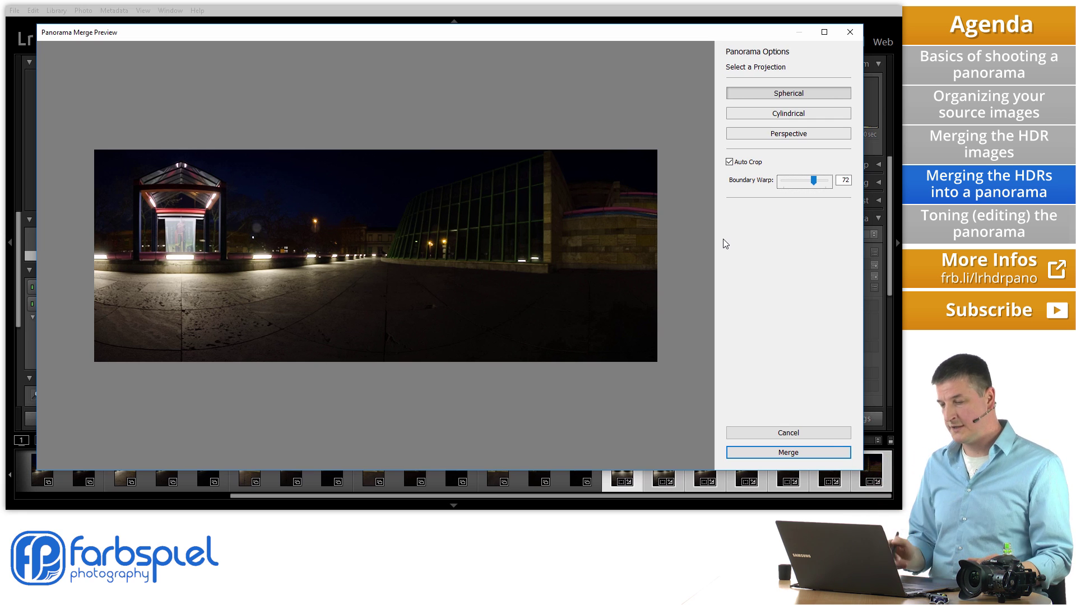
- Merge the panorama and select the new DSC_6965-HDR-Pano.dng as photo 29
{"action": "left_click", "coordinate": [794, 453]}
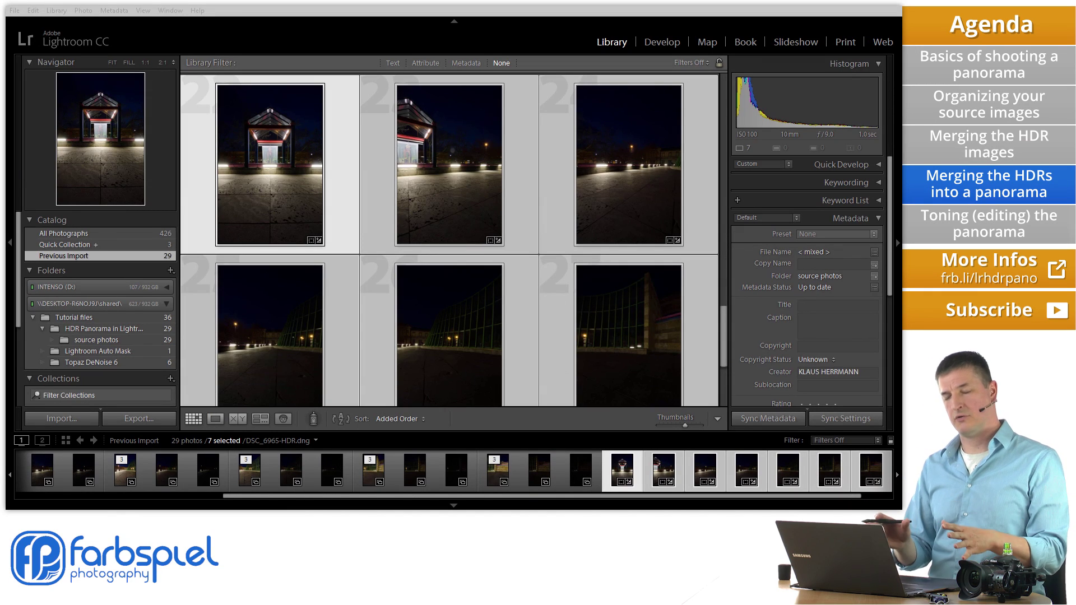
{"action": "left_click", "coordinate": [721, 328]}
{"action": "left_click_drag", "start_coordinate": [721, 329], "coordinate": [727, 368]}
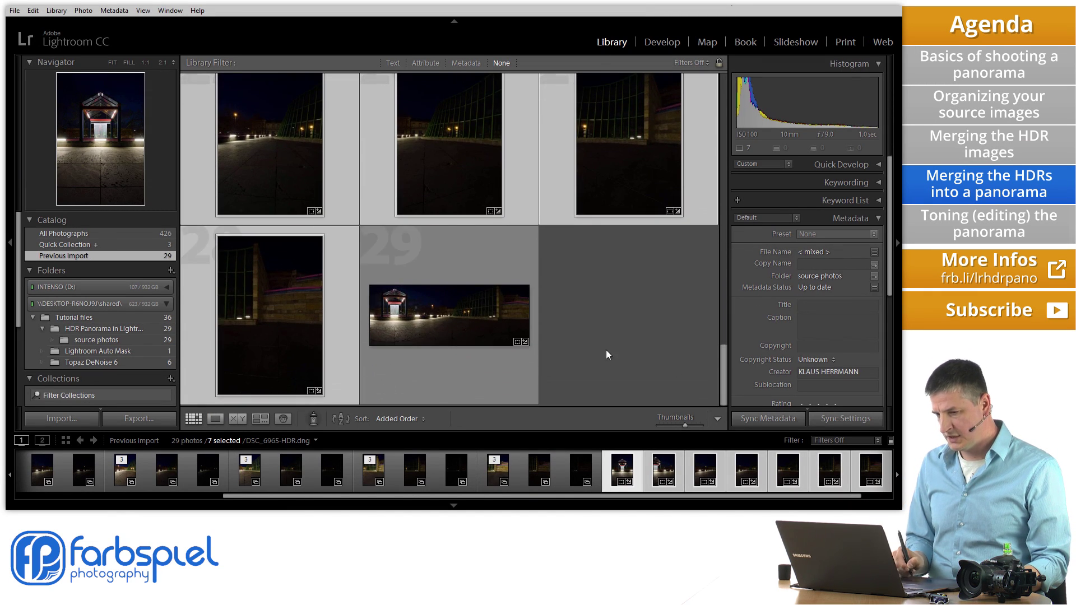
{"action": "left_click", "coordinate": [463, 313]}
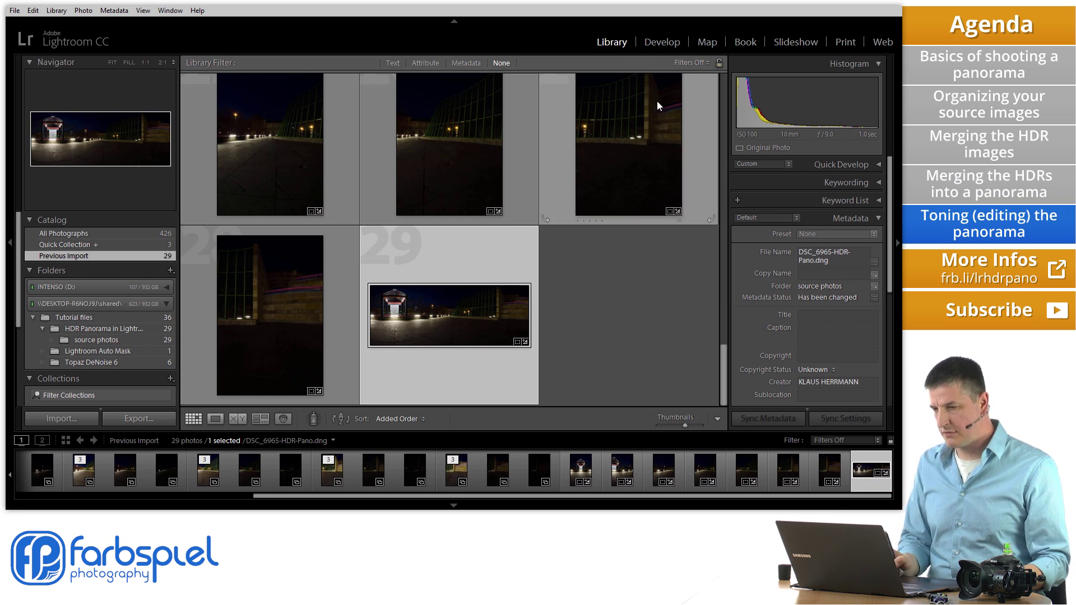
- Open DSC_6965-HDR-Pano.dng in the Develop module
{"action": "left_click", "coordinate": [662, 43]}
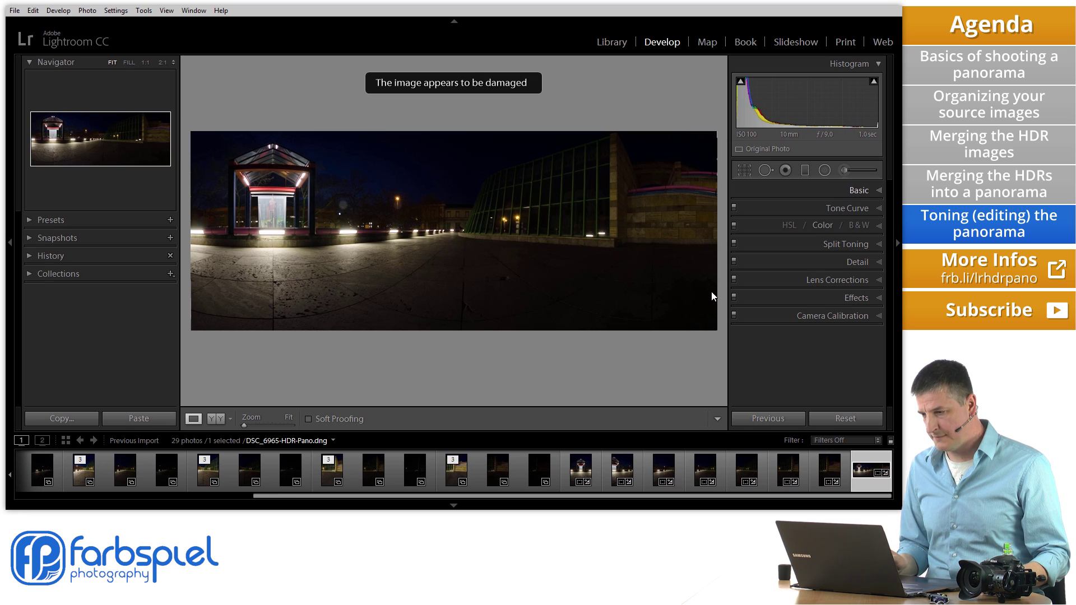
- In the Basic panel, set Exposure +1.65, Highlights −96 and Shadows +69
{"action": "key", "text": "ctrl+1"}
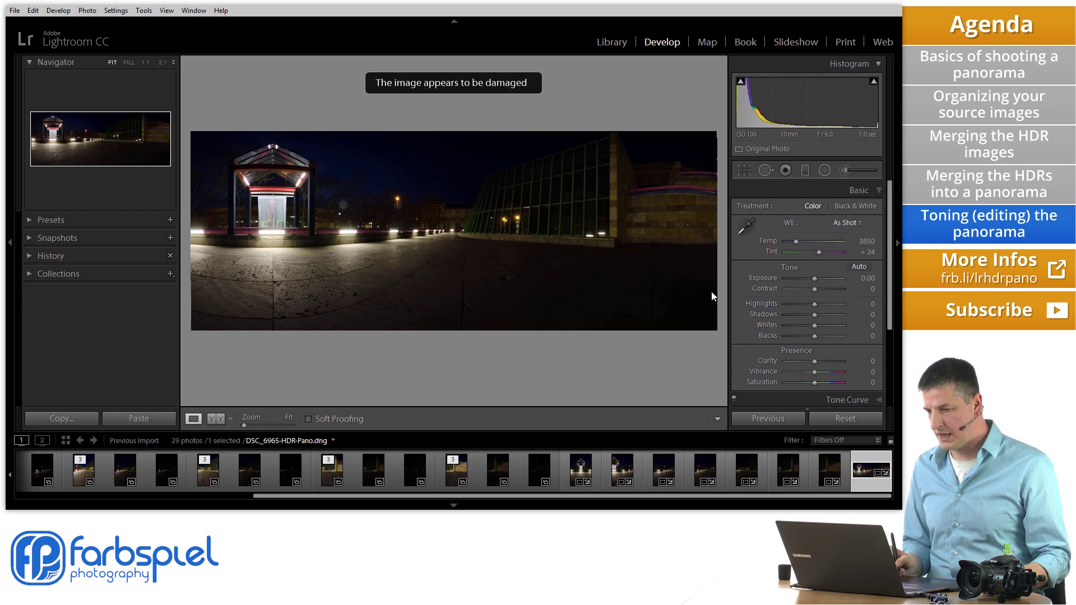
{"action": "key", "text": "period"}
{"action": "key", "text": "equal"}
{"action": "key", "text": "equal"}
{"action": "key", "text": "equal"}
{"action": "key", "text": "equal"}
{"action": "key", "text": "equal"}
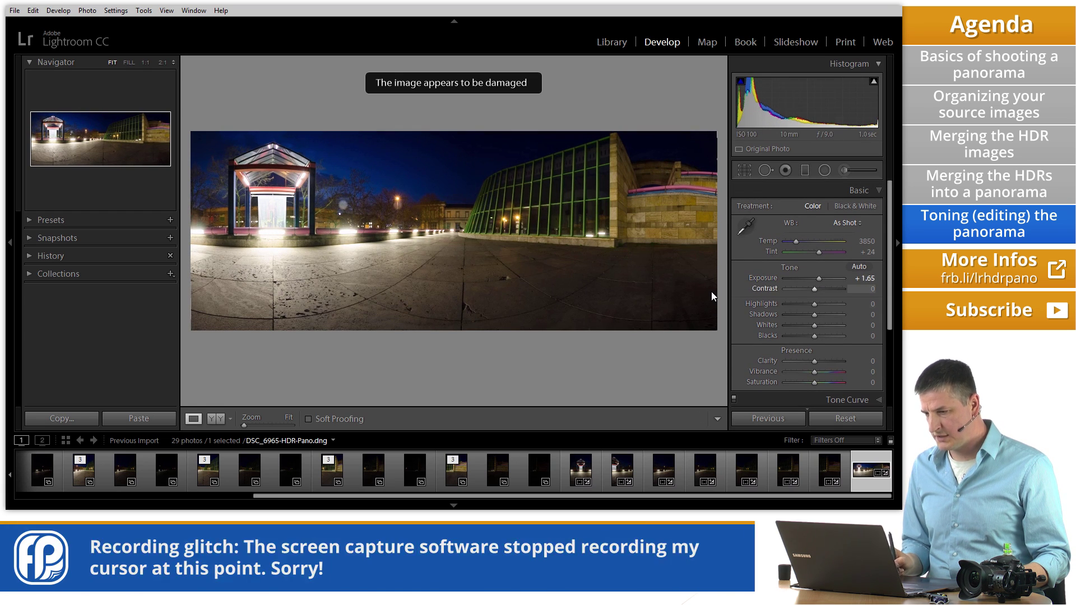
{"action": "key", "text": "period"}
{"action": "key", "text": "period"}
{"action": "key", "text": "minus"}
{"action": "key", "text": "minus"}
{"action": "key", "text": "minus"}
{"action": "key", "text": "minus"}
{"action": "key", "text": "minus"}
{"action": "key", "text": "minus"}
{"action": "key", "text": "minus"}
{"action": "key", "text": "minus"}
{"action": "key", "text": "minus"}
{"action": "key", "text": "minus"}
{"action": "key", "text": "minus"}
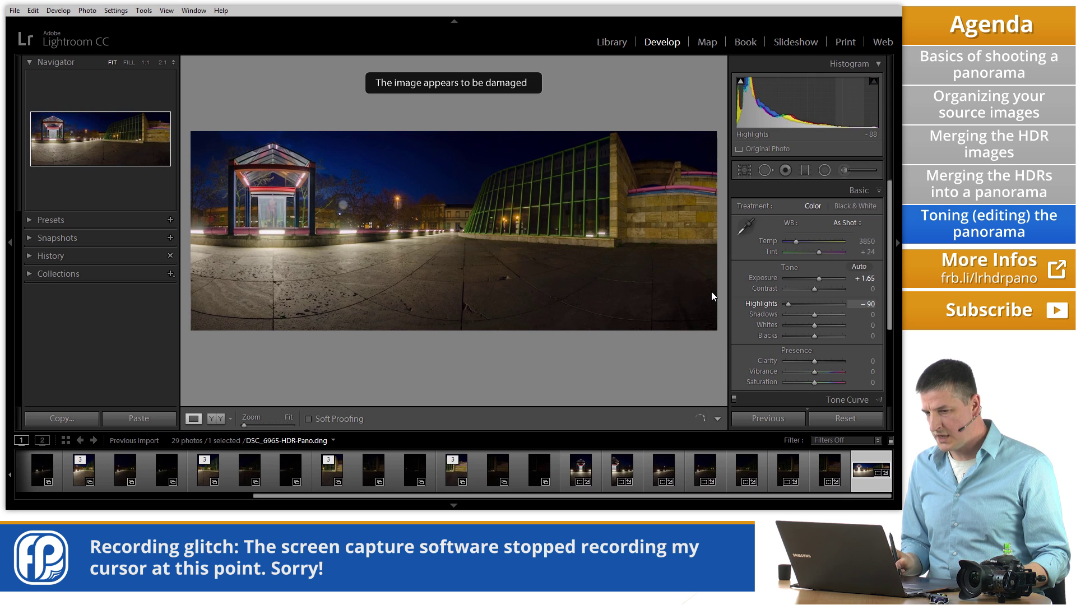
{"action": "key", "text": "equal"}
{"action": "key", "text": "equal"}
{"action": "key", "text": "period"}
{"action": "key", "text": "period"}
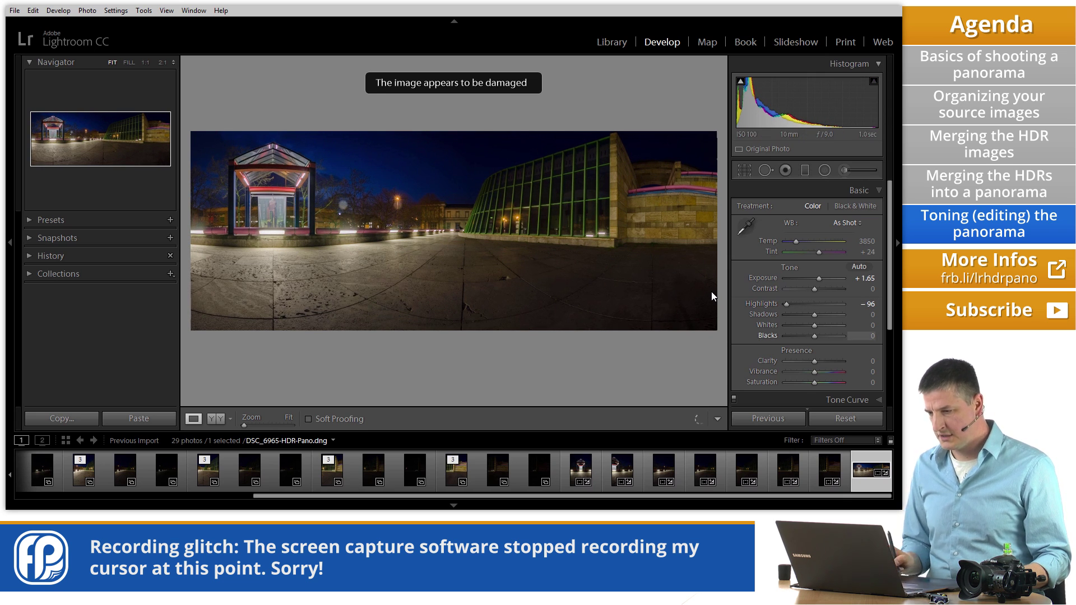
{"action": "key", "text": "comma"}
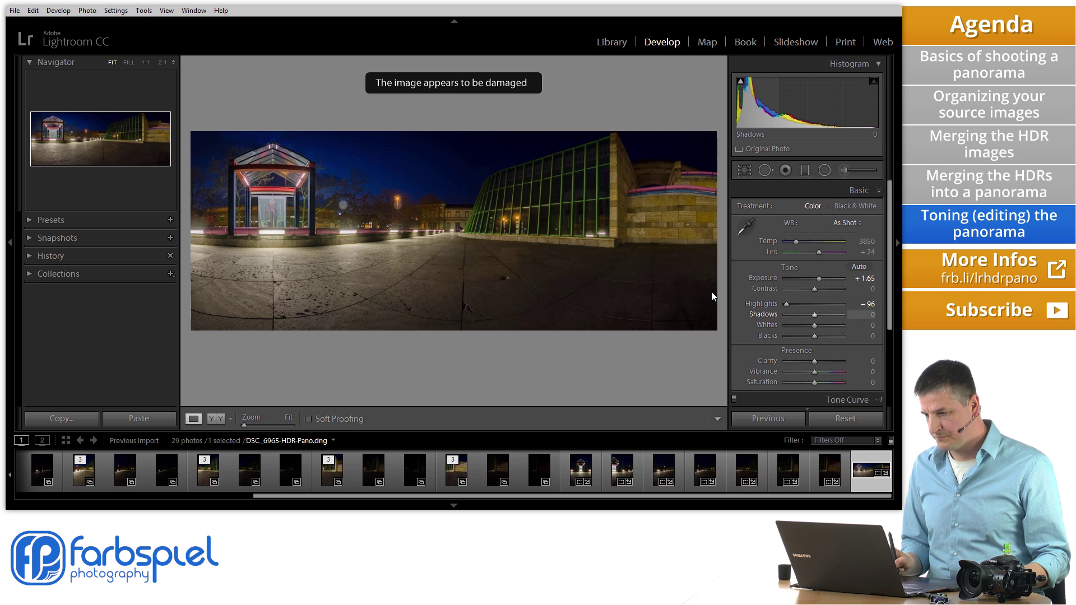
{"action": "key", "text": "equal"}
{"action": "key", "text": "equal"}
{"action": "key", "text": "equal"}
{"action": "key", "text": "equal"}
{"action": "key", "text": "equal"}
{"action": "key", "text": "equal"}
{"action": "key", "text": "equal"}
{"action": "key", "text": "equal"}
{"action": "key", "text": "equal"}
{"action": "key", "text": "equal"}
{"action": "key", "text": "equal"}
{"action": "key", "text": "equal"}
{"action": "key", "text": "equal"}
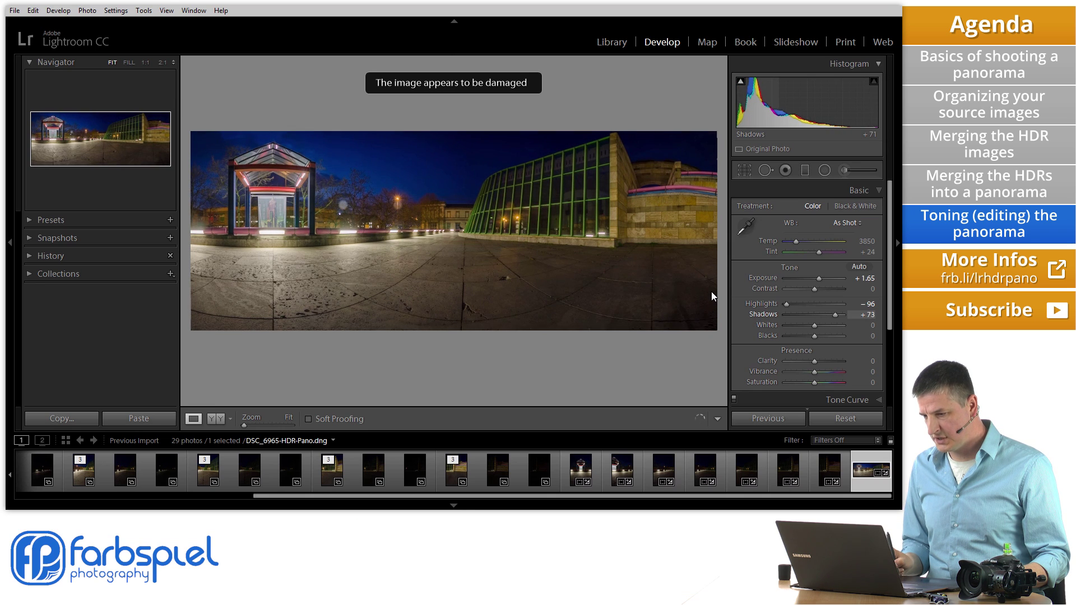
{"action": "key", "text": "period"}
{"action": "key", "text": "period"}
{"action": "key", "text": "period"}
{"action": "key", "text": "period"}
{"action": "key", "text": "comma"}
- Add Clarity, settle Vibrance at +24, then move on to Saturation
{"action": "key", "text": "equal"}
{"action": "key", "text": "equal"}
{"action": "key", "text": "equal"}
{"action": "key", "text": "equal"}
{"action": "key", "text": "equal"}
{"action": "key", "text": "equal"}
{"action": "key", "text": "equal"}
{"action": "key", "text": "period"}
{"action": "key", "text": "equal"}
{"action": "key", "text": "equal"}
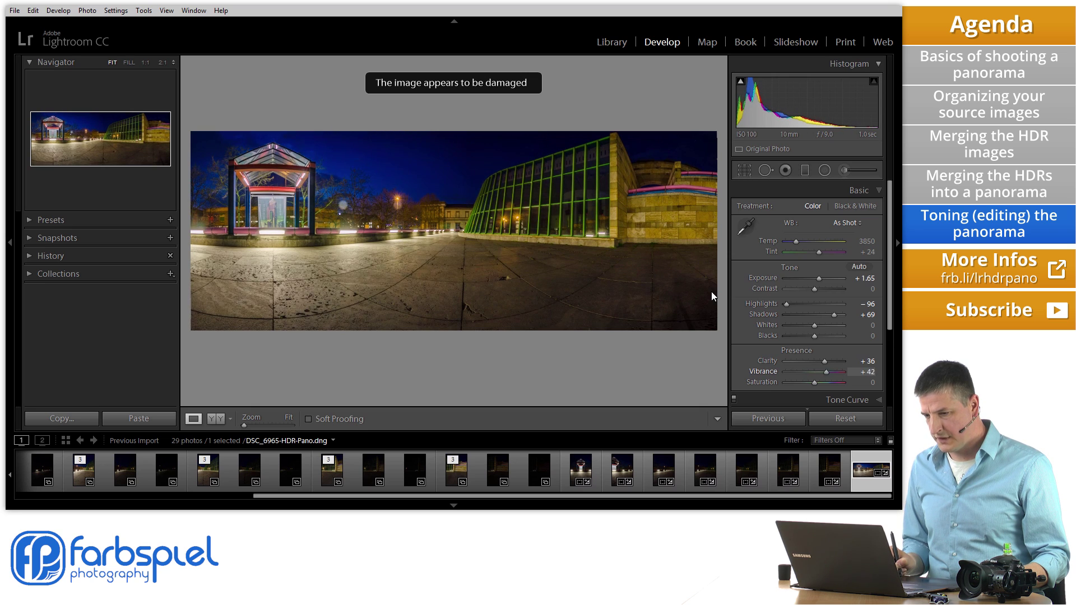
{"action": "key", "text": "minus"}
{"action": "key", "text": "minus"}
{"action": "key", "text": "minus"}
{"action": "key", "text": "minus"}
{"action": "key", "text": "minus"}
{"action": "key", "text": "minus"}
{"action": "key", "text": "minus"}
{"action": "key", "text": "minus"}
{"action": "key", "text": "minus"}
{"action": "key", "text": "minus"}
{"action": "key", "text": "minus"}
{"action": "key", "text": "minus"}
{"action": "key", "text": "minus"}
{"action": "key", "text": "minus"}
{"action": "key", "text": "minus"}
{"action": "key", "text": "minus"}
{"action": "key", "text": "equal"}
{"action": "key", "text": "equal"}
{"action": "key", "text": "equal"}
{"action": "key", "text": "equal"}
{"action": "key", "text": "equal"}
{"action": "key", "text": "equal"}
{"action": "key", "text": "equal"}
{"action": "key", "text": "equal"}
{"action": "key", "text": "equal"}
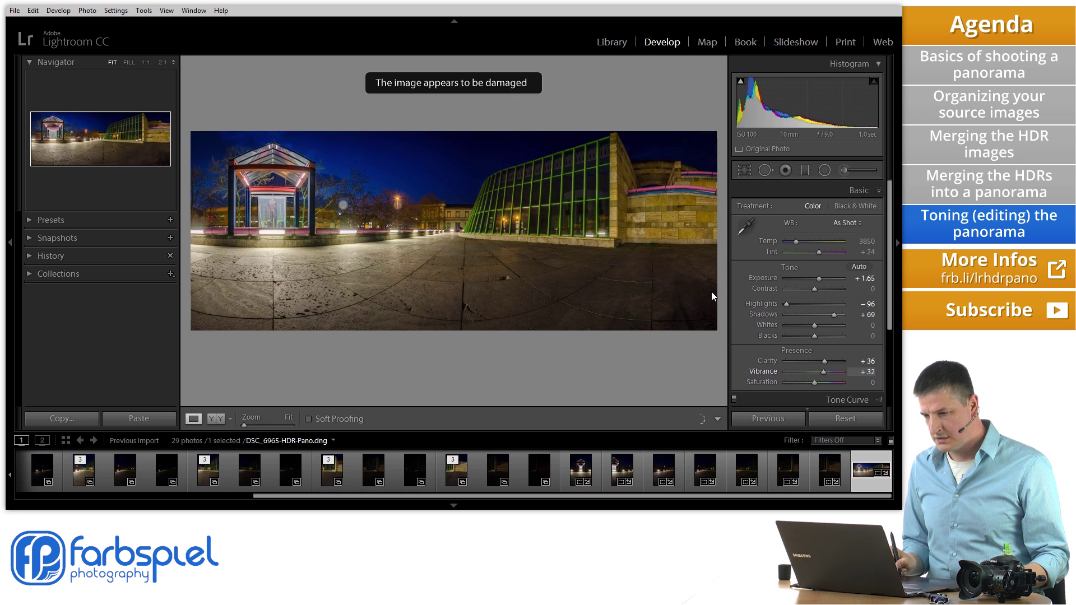
{"action": "key", "text": "minus"}
{"action": "key", "text": "minus"}
{"action": "key", "text": "minus"}
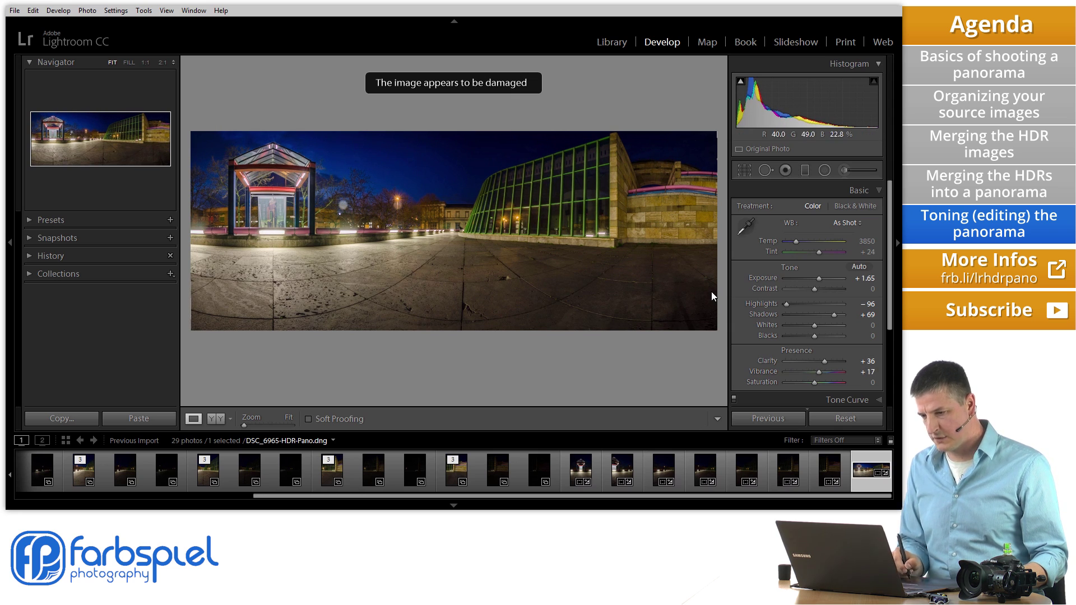
{"action": "key", "text": "period"}
{"action": "key", "text": "comma"}
{"action": "key", "text": "plus"}
{"action": "key", "text": "plus"}
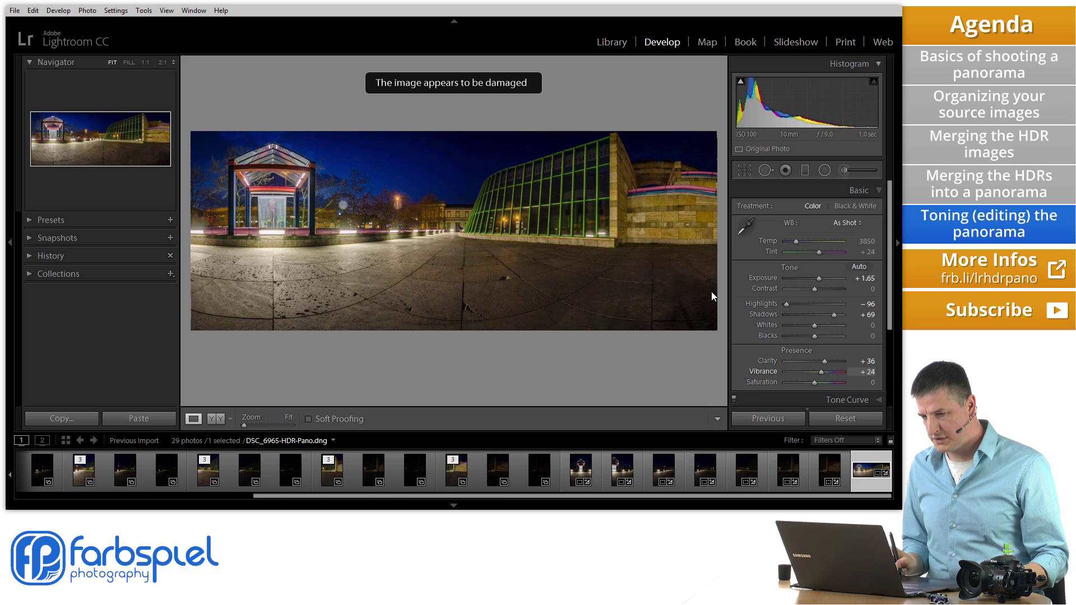
{"action": "key", "text": "period"}
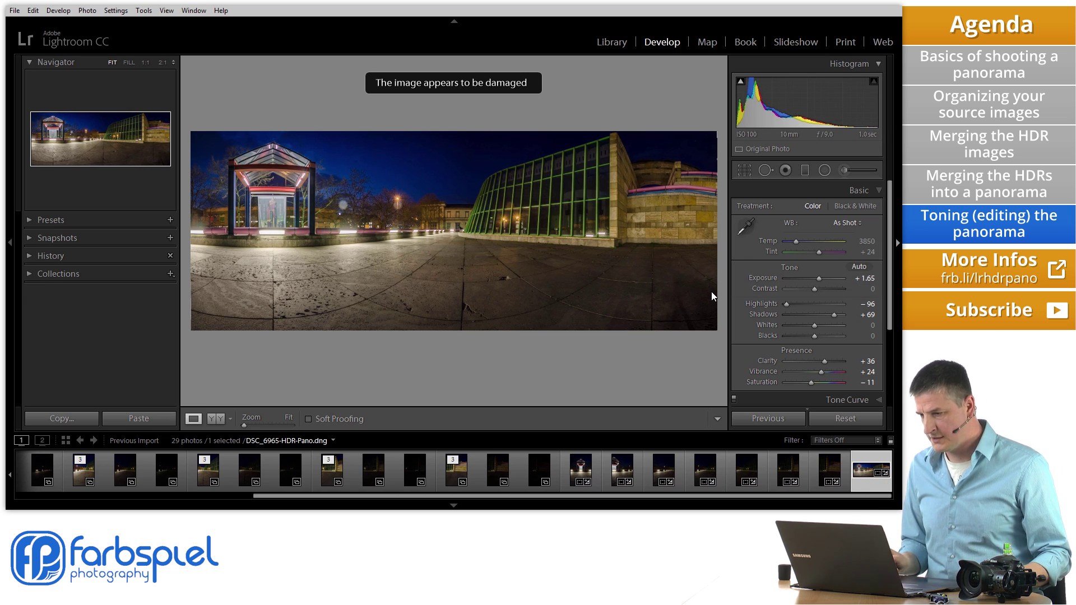
{"action": "scroll", "coordinate": [711, 292], "scroll_direction": "down", "scroll_amount": 1}
{"action": "scroll", "coordinate": [711, 291], "scroll_direction": "down", "scroll_amount": 3}
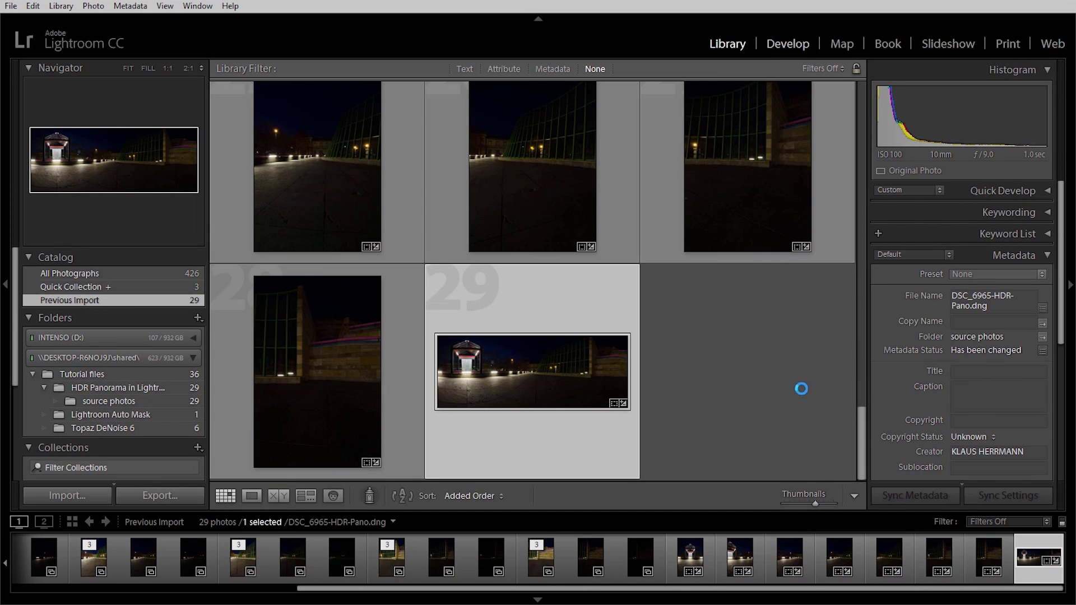
- Expand the stacks and merge the first three-shot bracket into an HDR
{"action": "key", "text": "d"}
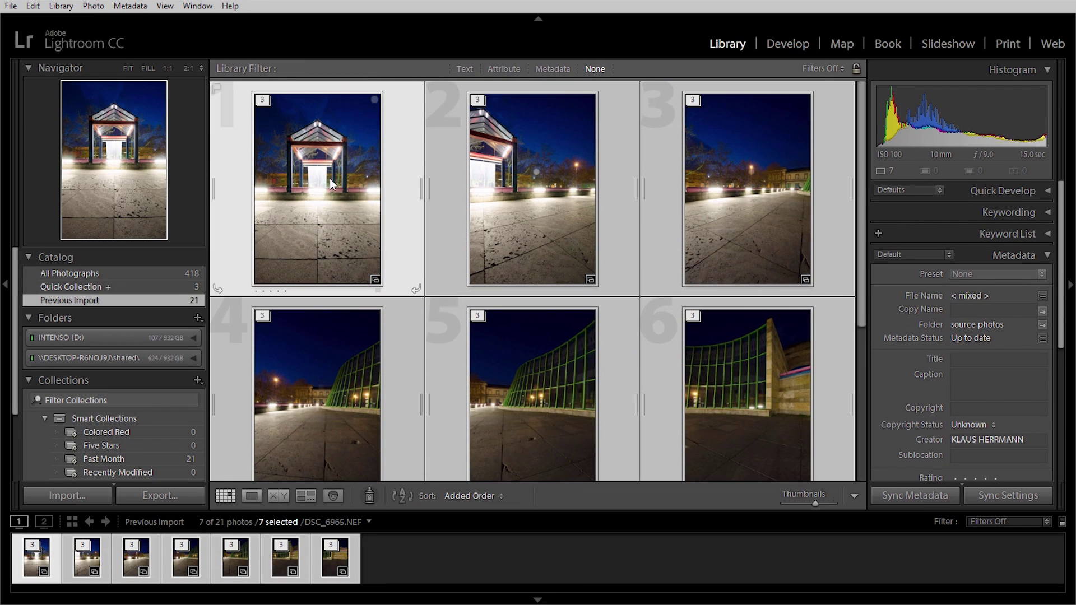
{"action": "key", "text": "s"}
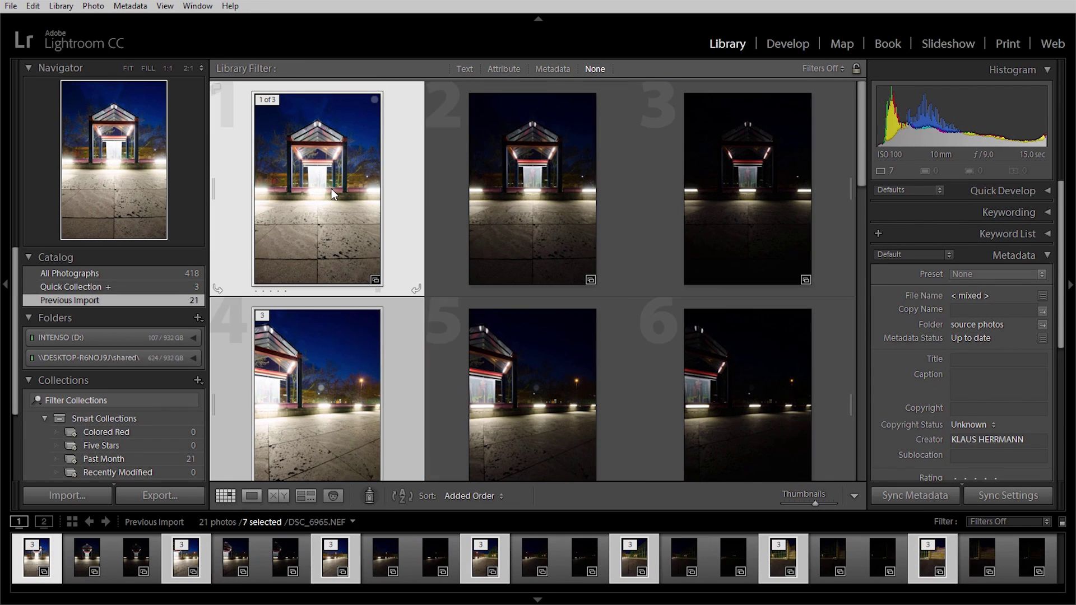
{"action": "mouse_move", "coordinate": [863, 154]}
{"action": "left_mouse_down"}
{"action": "mouse_move", "coordinate": [870, 443]}
{"action": "mouse_move", "coordinate": [862, 168]}
{"action": "left_mouse_up"}
{"action": "left_click", "coordinate": [420, 199]}
{"action": "left_click", "coordinate": [710, 187], "text": "shift"}
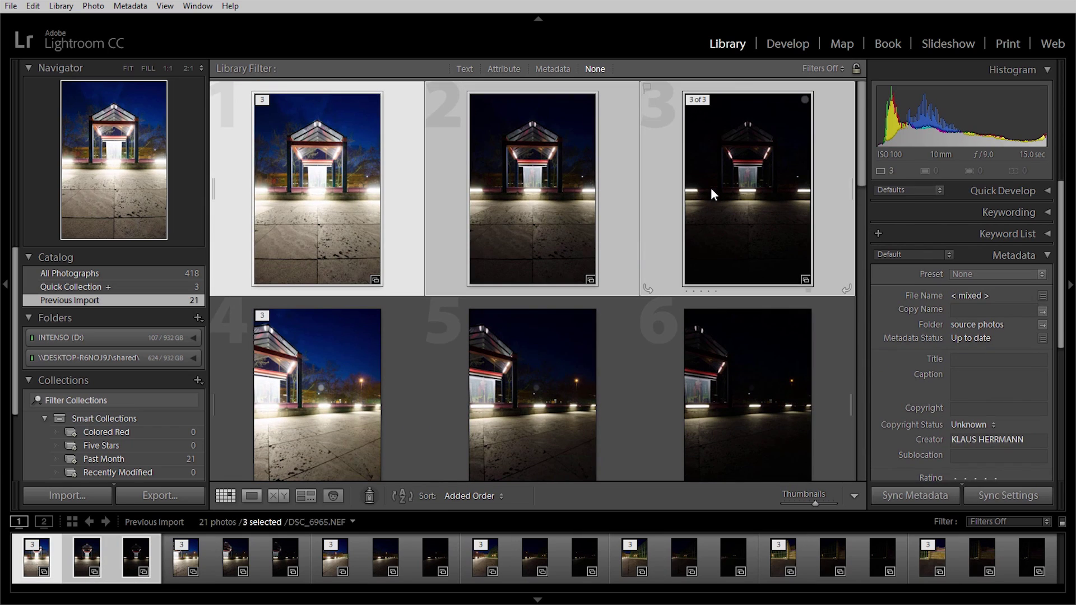
{"action": "key", "text": "ctrl+h"}
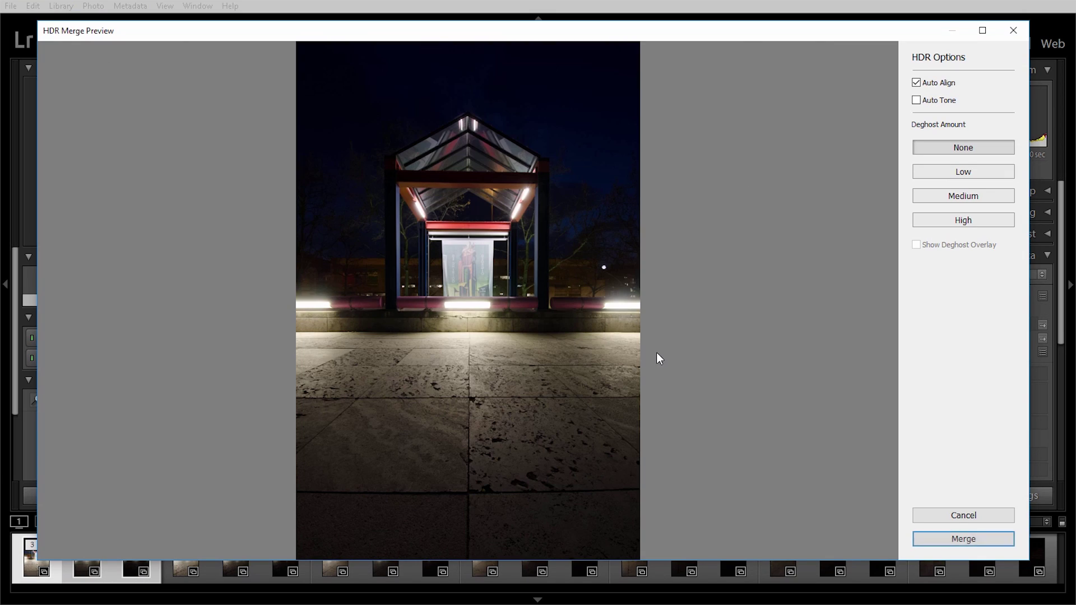
{"action": "left_click", "coordinate": [991, 539]}
- Stitch the HDR files into a spherical panorama DNG with Boundary Warp 85
{"action": "left_click", "coordinate": [325, 361]}
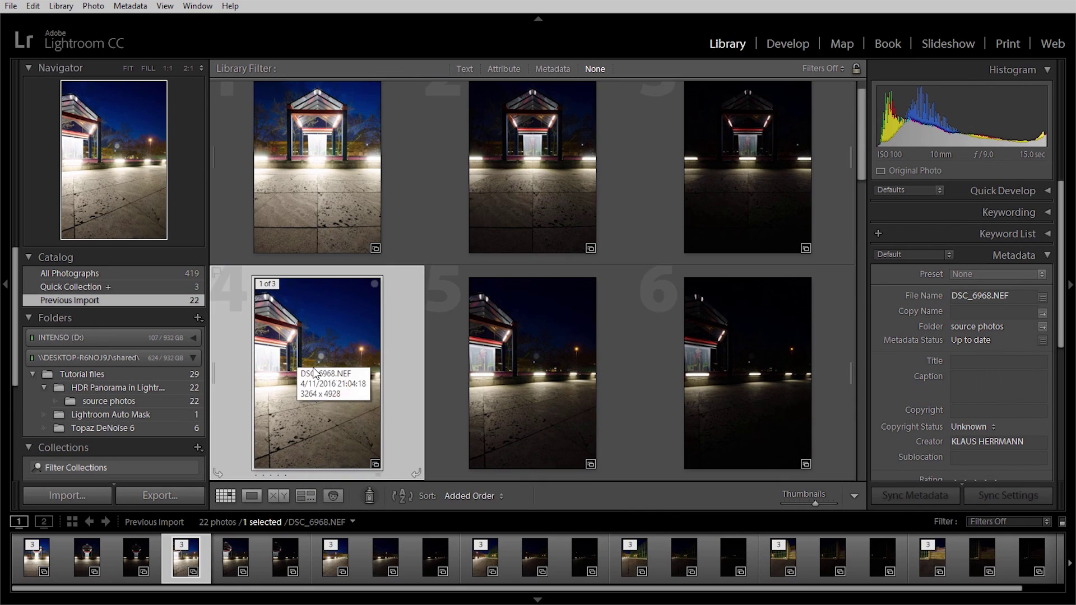
{"action": "left_click", "coordinate": [742, 358], "text": "shift"}
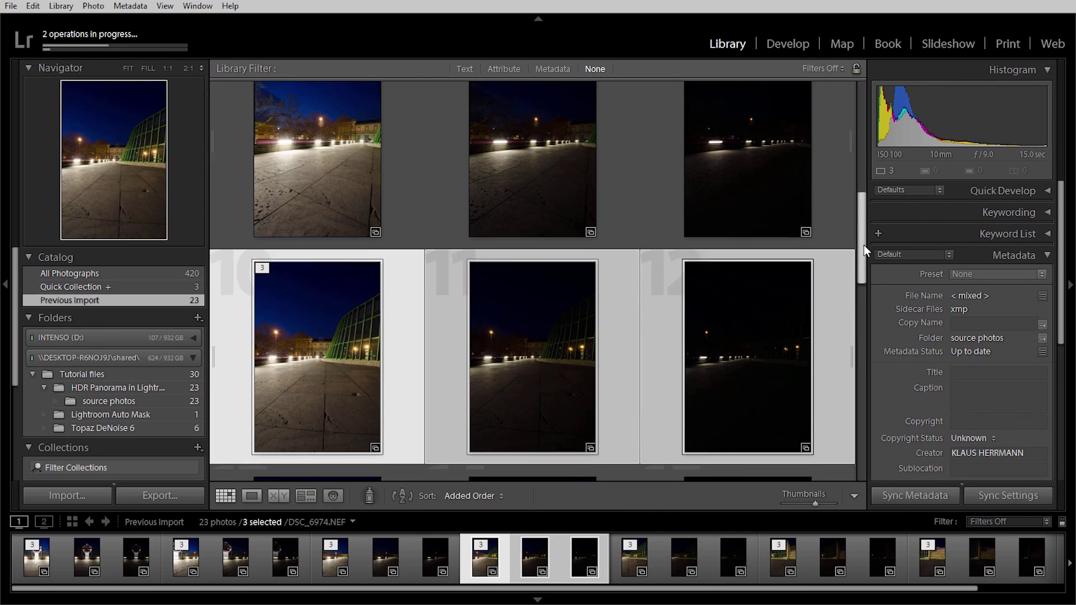
{"action": "left_click_drag", "start_coordinate": [864, 244], "coordinate": [863, 386]}
{"action": "key", "text": "ctrl+m"}
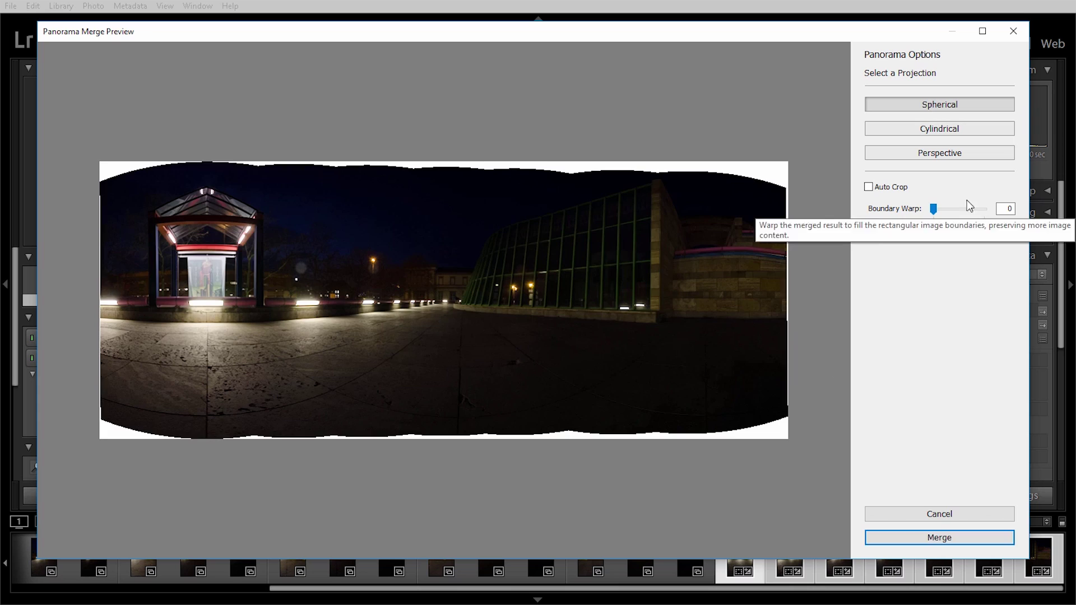
{"action": "left_click_drag", "start_coordinate": [934, 209], "coordinate": [979, 209]}
{"action": "key", "text": "Return"}
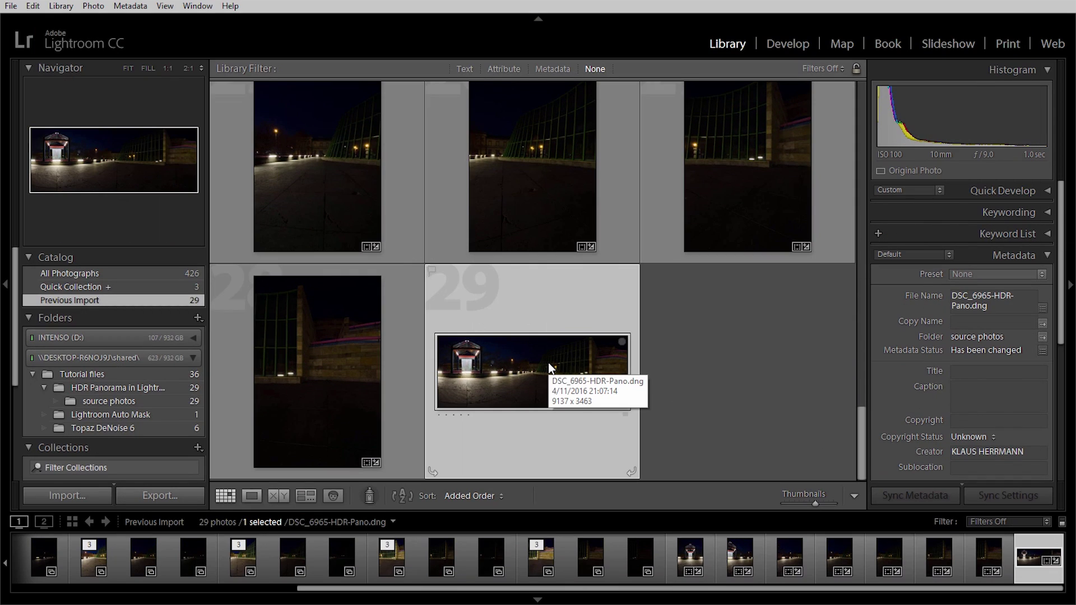
- In Develop, set the panorama's Exposure +1.65, Highlights -96 and Shadows +69
{"action": "key", "text": "d"}
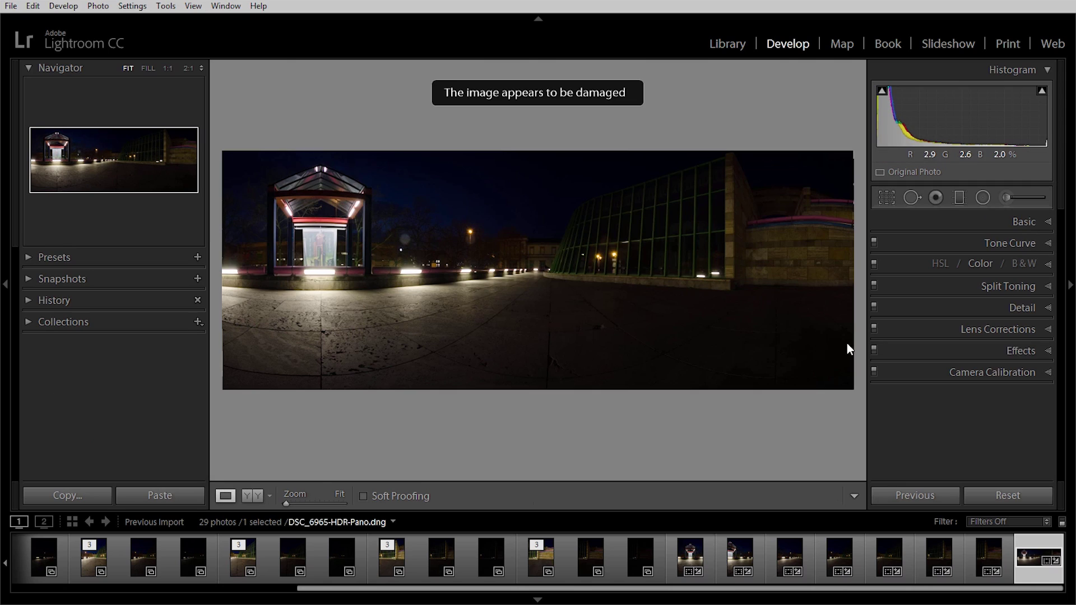
{"action": "key", "text": "ctrl+1"}
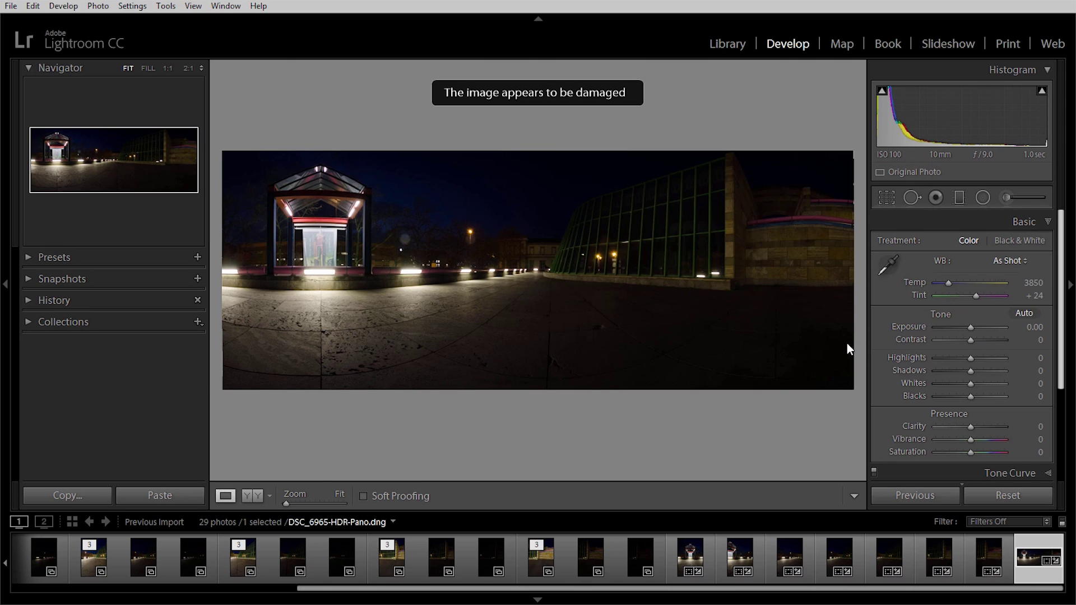
{"action": "key", "text": "period"}
{"action": "key", "text": "shift+equal"}
{"action": "key", "text": "shift+equal"}
{"action": "key", "text": "shift+equal"}
{"action": "key", "text": "shift+equal"}
{"action": "key", "text": "shift+equal"}
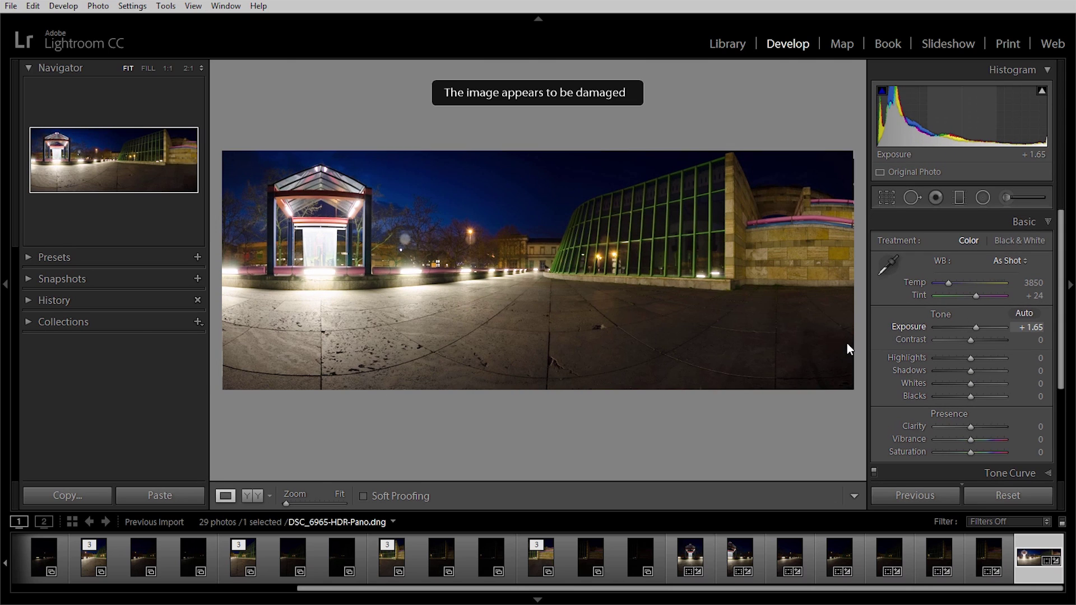
{"action": "key", "text": "period"}
{"action": "key", "text": "period"}
{"action": "key", "text": "shift+minus"}
{"action": "key", "text": "shift+minus"}
{"action": "key", "text": "shift+minus"}
{"action": "key", "text": "shift+minus"}
{"action": "key", "text": "shift+minus"}
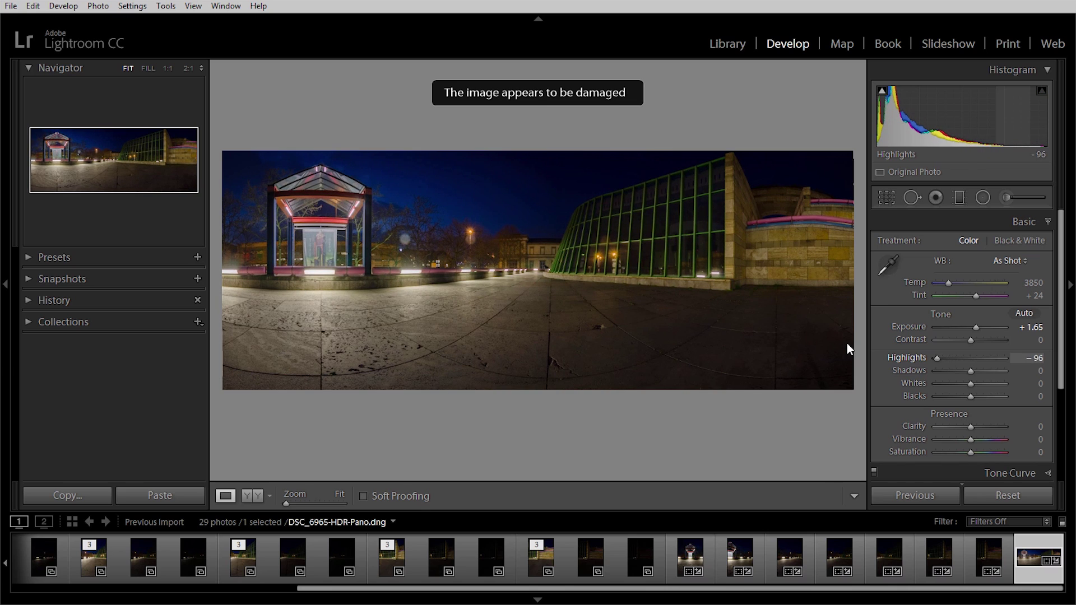
{"action": "key", "text": "period"}
{"action": "key", "text": "shift+equal"}
{"action": "key", "text": "shift+equal"}
{"action": "key", "text": "shift+equal"}
{"action": "key", "text": "shift+equal"}
- Set Clarity +36, Vibrance +24 and Saturation -11
{"action": "key", "text": "period"}
{"action": "key", "text": "period"}
{"action": "key", "text": "period"}
{"action": "key", "text": "shift+equal"}
{"action": "key", "text": "shift+equal"}
{"action": "key", "text": "period"}
{"action": "key", "text": "shift+equal"}
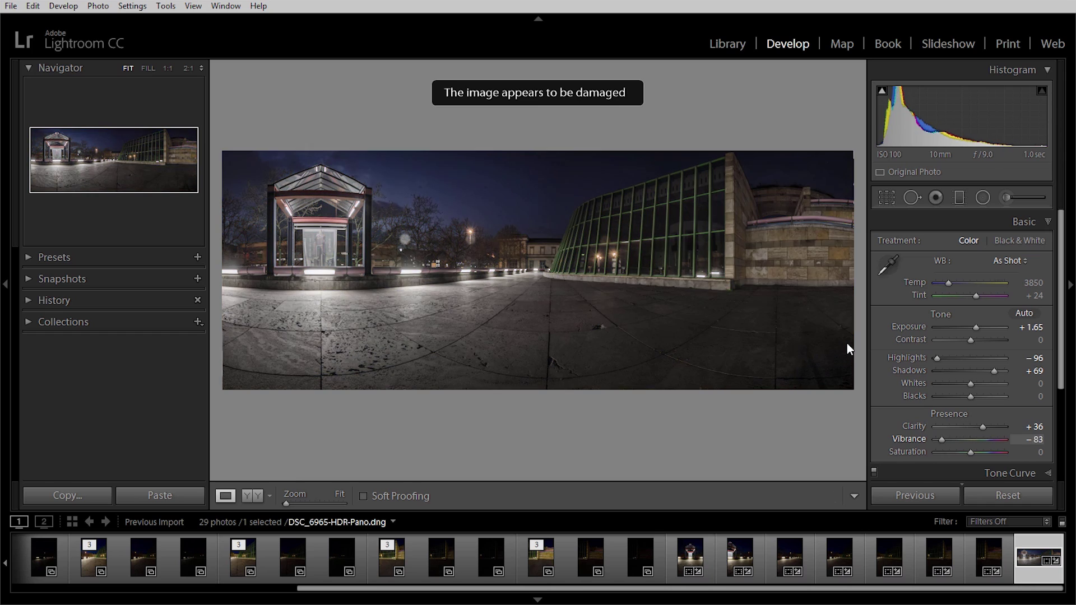
{"action": "key", "text": "shift+equal"}
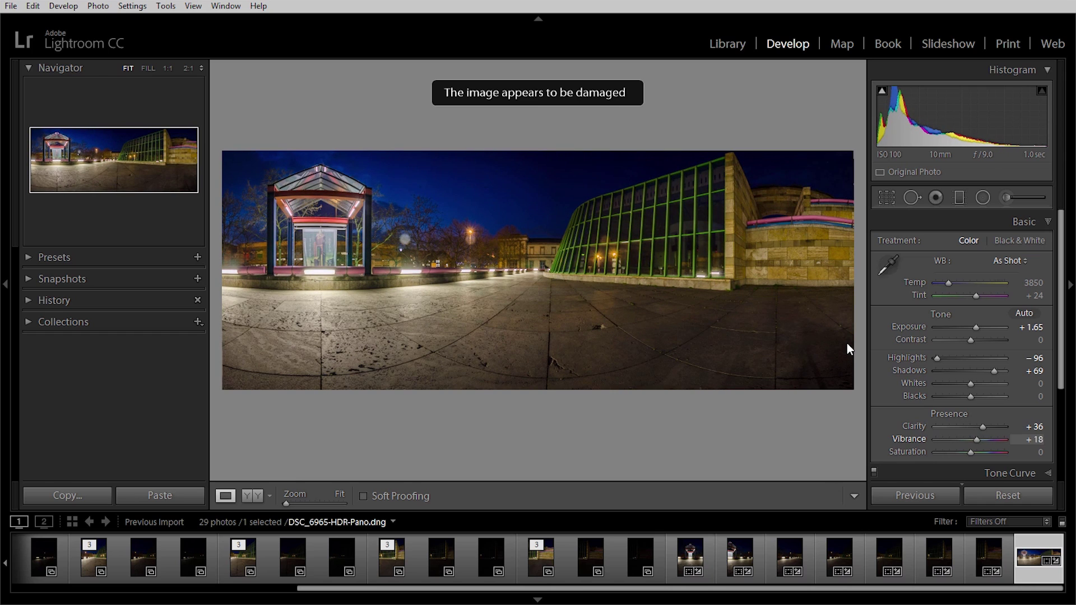
{"action": "key", "text": "comma"}
{"action": "key", "text": "period"}
{"action": "key", "text": "period"}
{"action": "key", "text": "comma"}
{"action": "key", "text": "shift+equal"}
{"action": "key", "text": "shift+equal"}
{"action": "key", "text": "shift+equal"}
{"action": "key", "text": "period"}
{"action": "key", "text": "minus"}
{"action": "key", "text": "minus"}
{"action": "key", "text": "minus"}
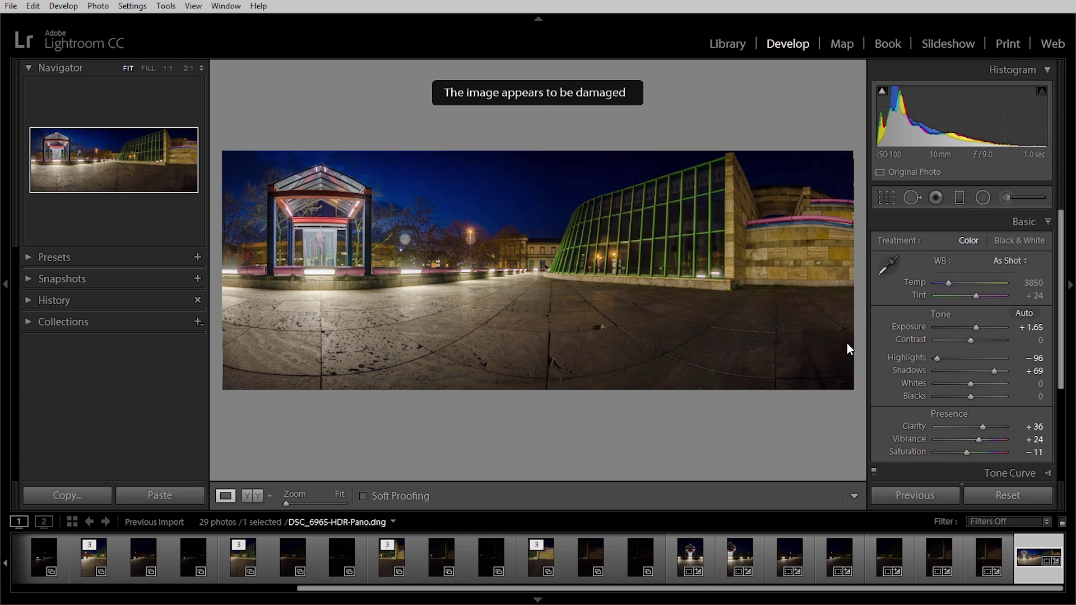